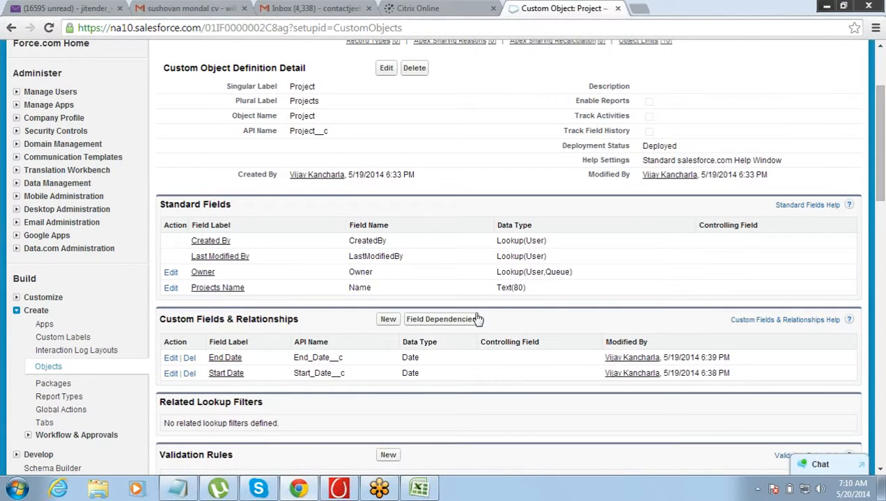
- Start a new custom field on the Project object and choose Number as its data type
{"action": "left_click", "coordinate": [388, 319]}
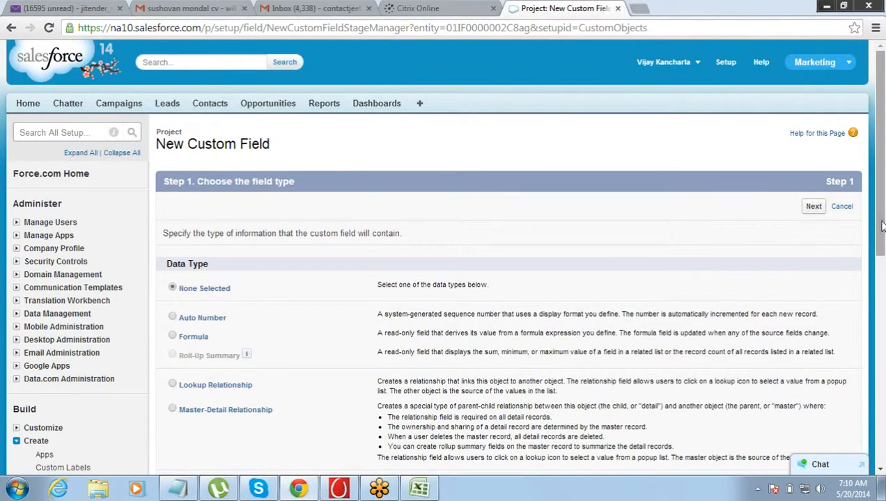
{"action": "left_click_drag", "start_coordinate": [877, 226], "coordinate": [883, 382]}
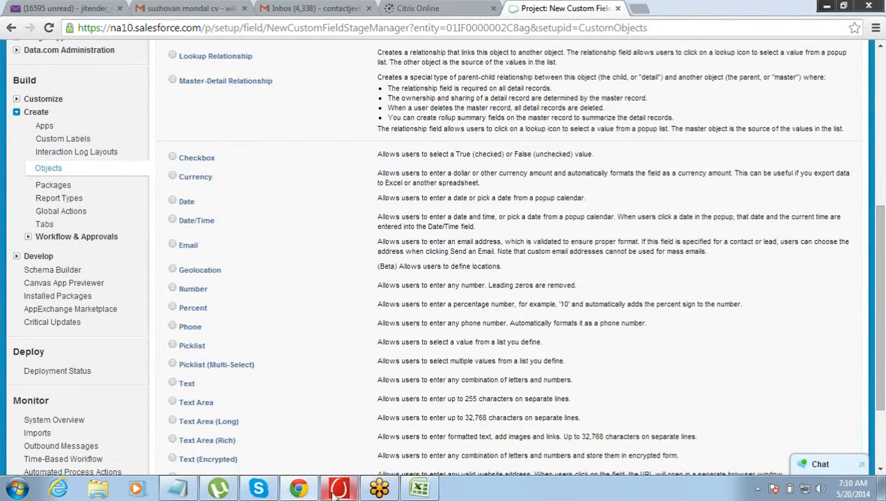
{"action": "left_click", "coordinate": [173, 289]}
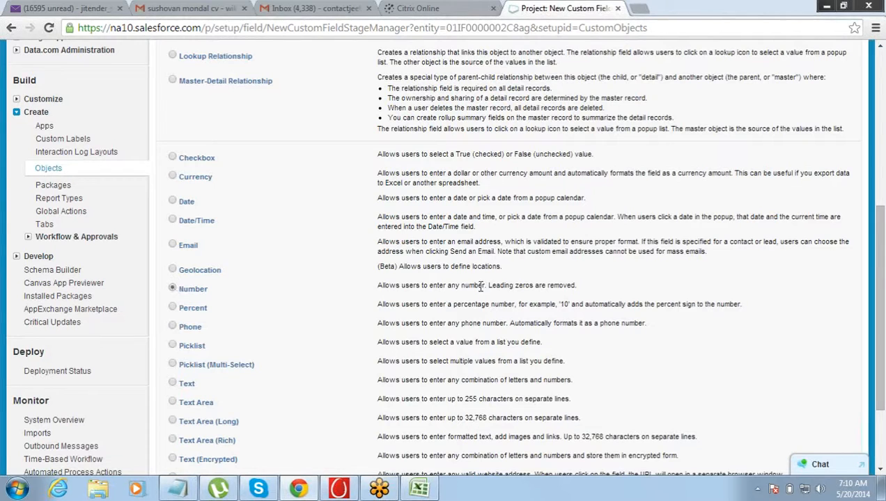
{"action": "scroll", "coordinate": [881, 333], "scroll_direction": "down", "scroll_amount": 3}
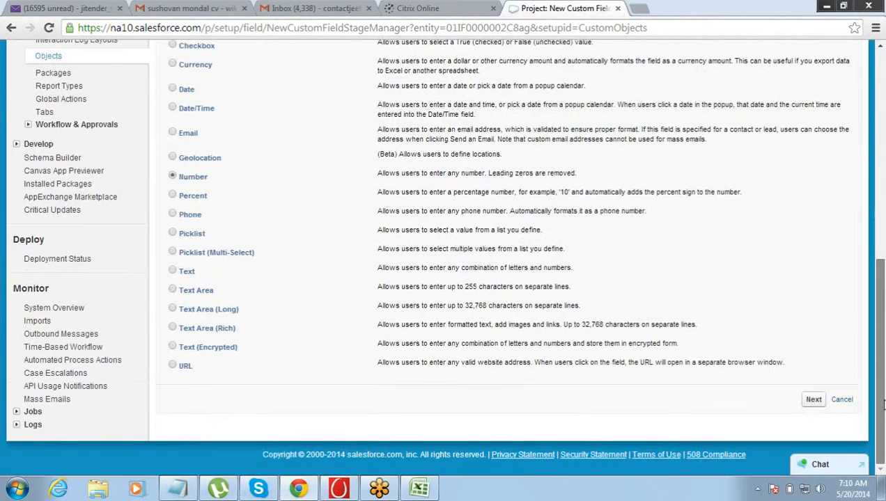
{"action": "left_click", "coordinate": [813, 401]}
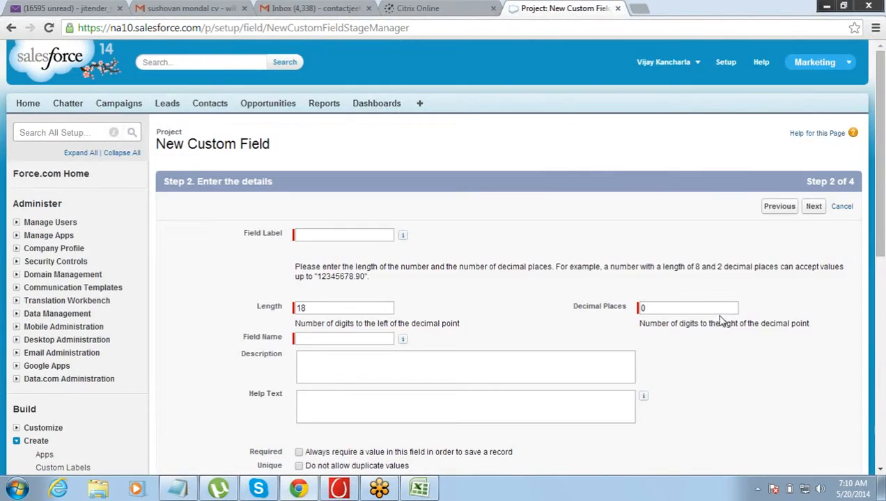
- Set the new field's label to "Estimated Time (in Hrs)"
{"action": "left_click", "coordinate": [352, 236]}
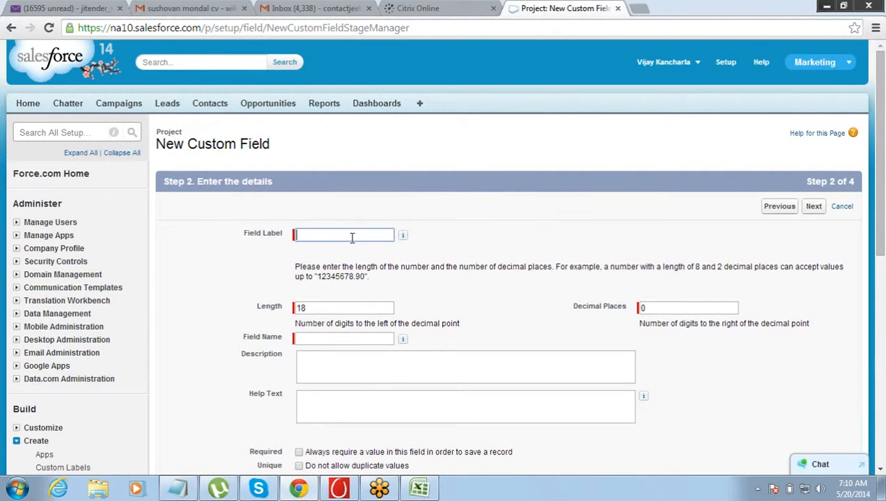
{"action": "type", "text": "Estimated Time (in Hrs"}
{"action": "key", "text": "Tab"}
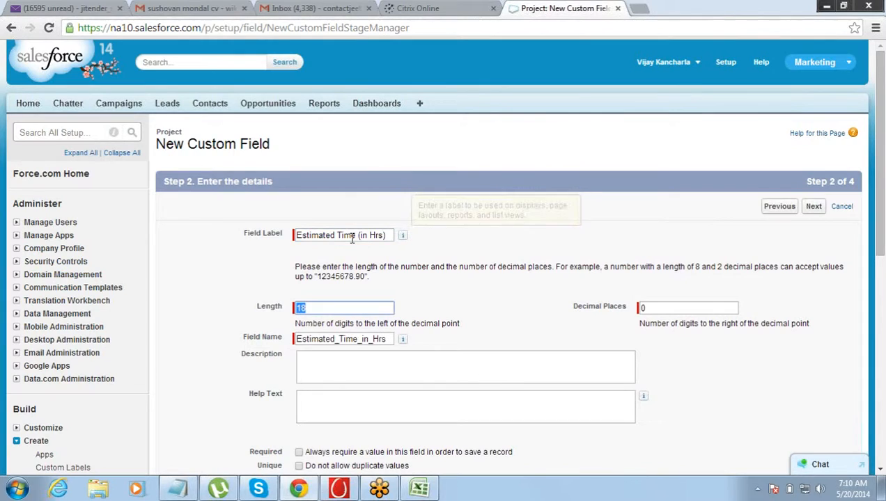
- Shorten the API field name to Estimated_Time
{"action": "left_click", "coordinate": [387, 339]}
{"action": "key", "text": "BackSpace"}
{"action": "key", "text": "BackSpace"}
{"action": "key", "text": "BackSpace"}
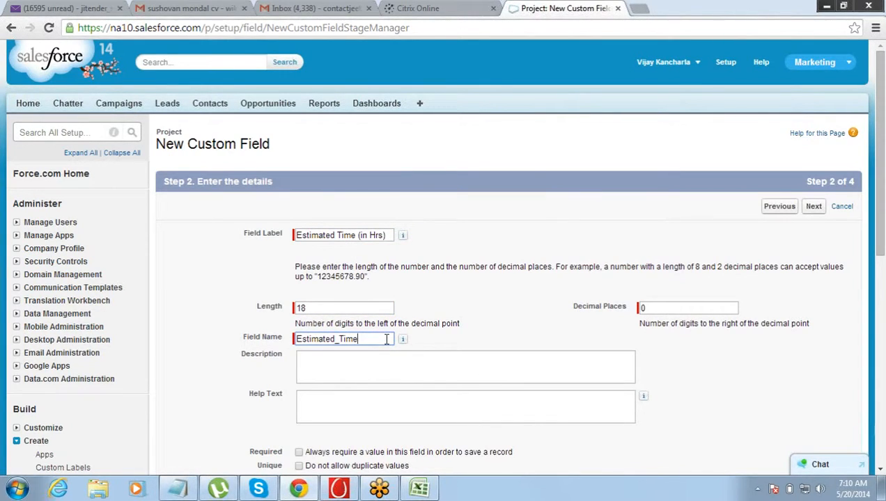
{"action": "left_click", "coordinate": [385, 347]}
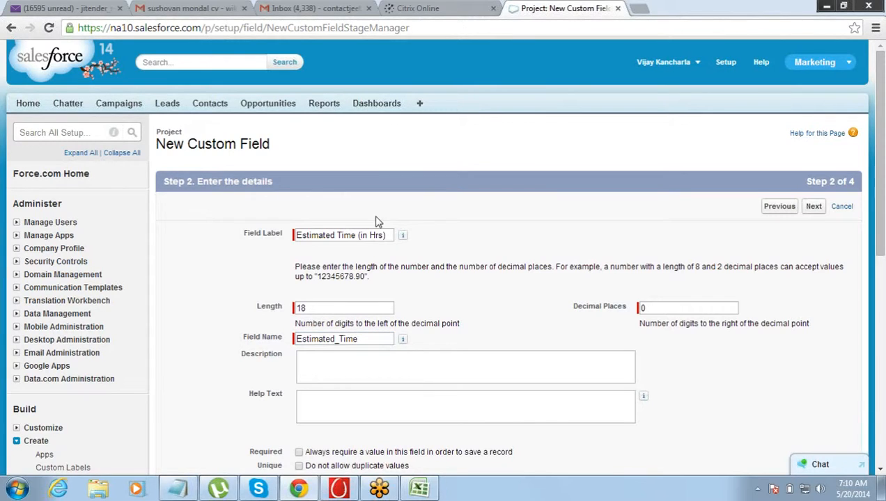
{"action": "left_click", "coordinate": [388, 236]}
{"action": "left_click_drag", "start_coordinate": [388, 235], "coordinate": [357, 236]}
{"action": "left_click", "coordinate": [545, 234]}
{"action": "left_click_drag", "start_coordinate": [296, 386], "coordinate": [387, 230]}
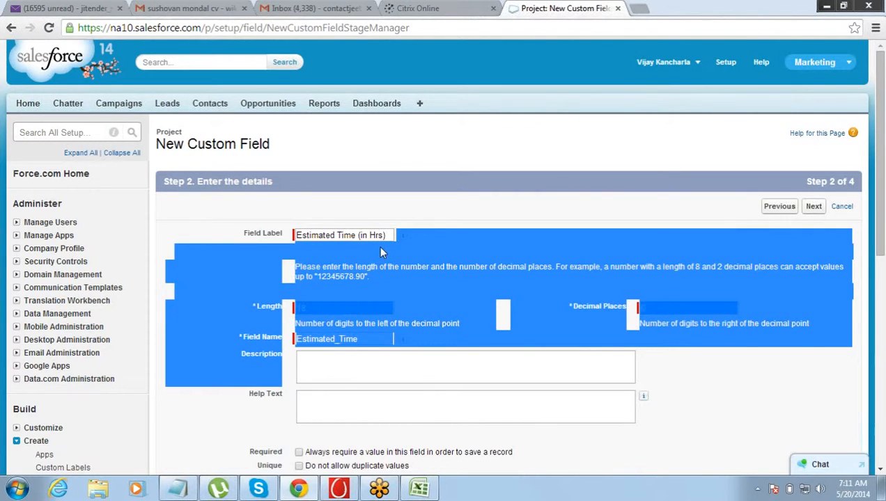
{"action": "left_click", "coordinate": [380, 240]}
{"action": "double_click", "coordinate": [377, 235]}
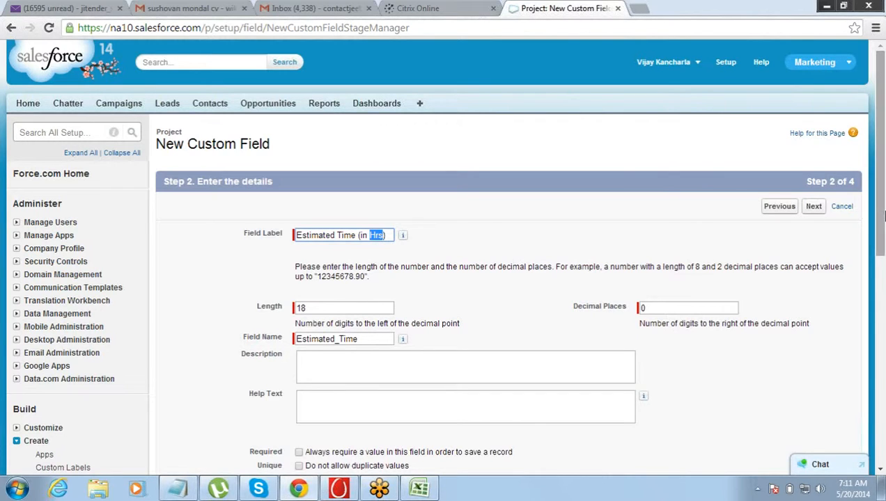
{"action": "mouse_move", "coordinate": [882, 214]}
{"action": "left_mouse_down"}
{"action": "mouse_move", "coordinate": [882, 273]}
{"action": "mouse_move", "coordinate": [882, 211]}
{"action": "left_mouse_up"}
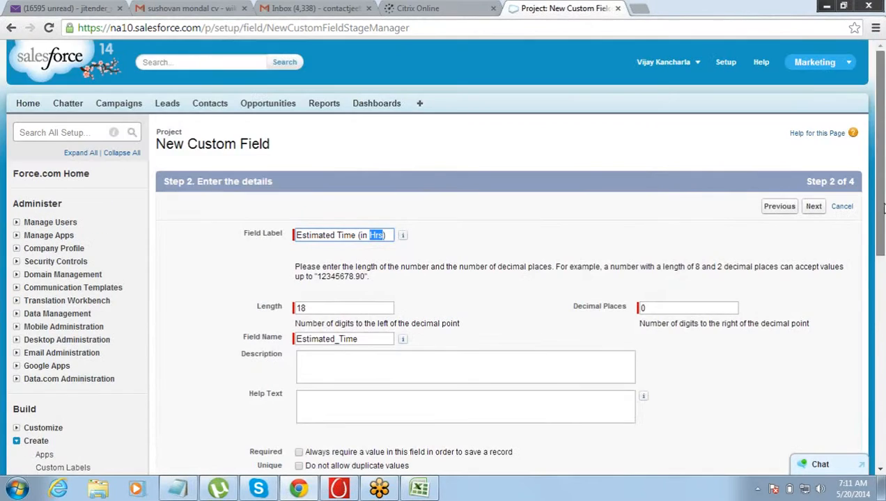
- Accept the field details, make the field visible to all profiles, and save it on the Project Layout
{"action": "left_click", "coordinate": [813, 208]}
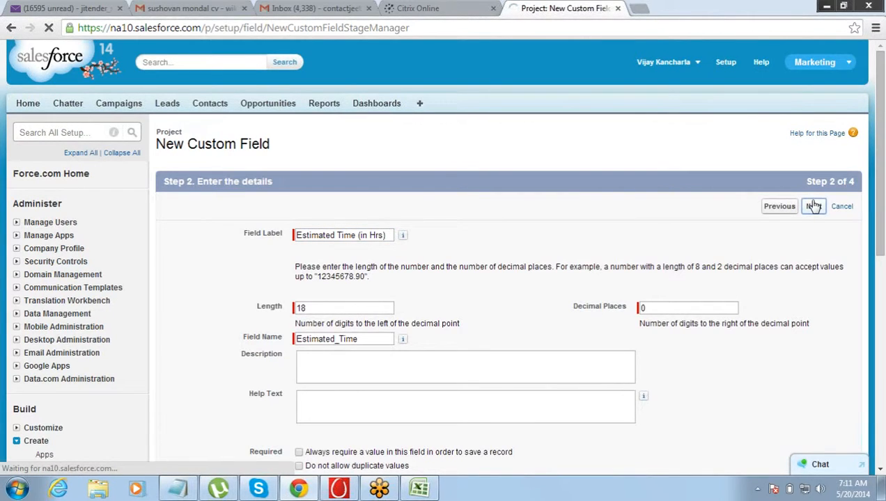
{"action": "left_click", "coordinate": [611, 325]}
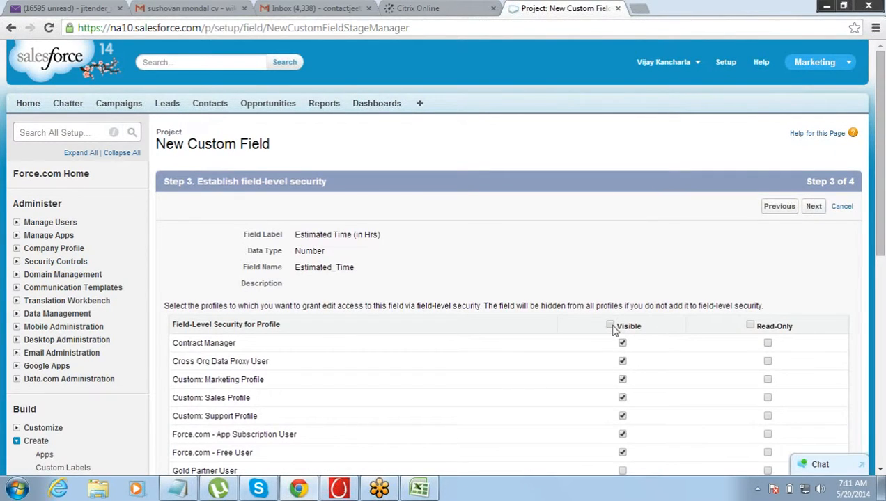
{"action": "left_click", "coordinate": [814, 207]}
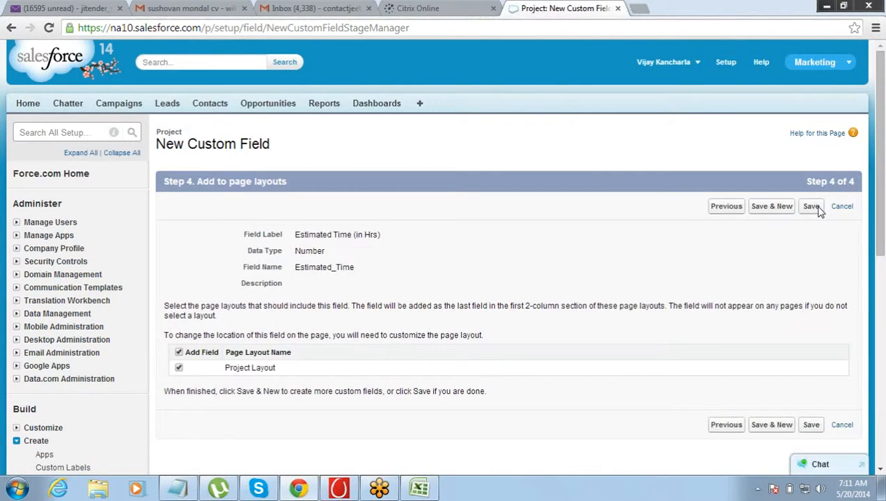
{"action": "left_click", "coordinate": [819, 211]}
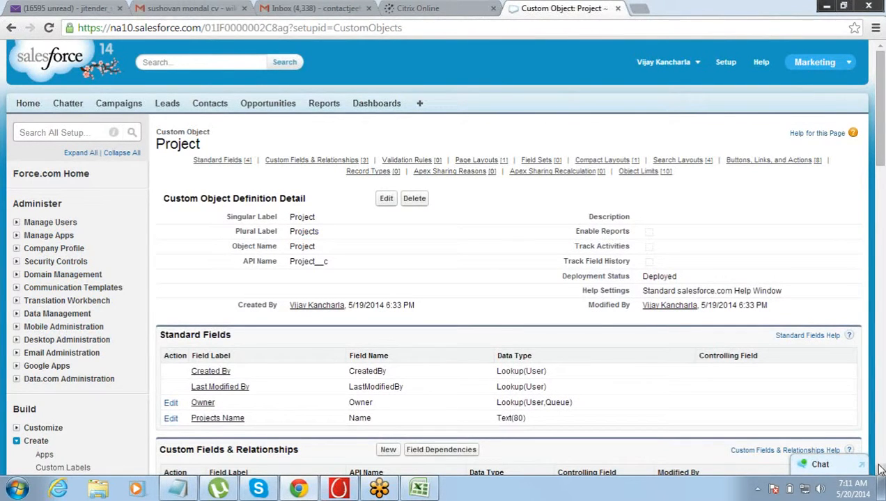
- Check the Project object's custom fields against the Projects table in the Excel workbook and review the Clients table's fields
{"action": "scroll", "coordinate": [879, 470], "scroll_direction": "down", "scroll_amount": 1}
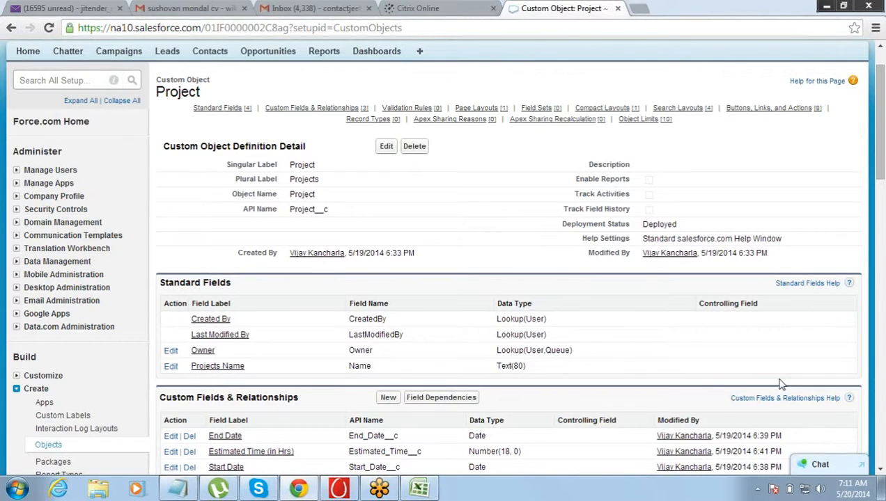
{"action": "left_click", "coordinate": [419, 488]}
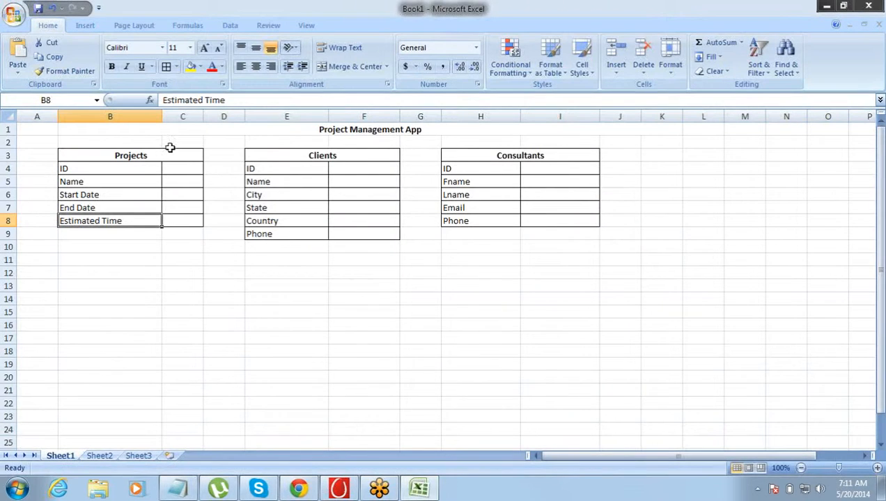
{"action": "left_click_drag", "start_coordinate": [130, 154], "coordinate": [131, 217]}
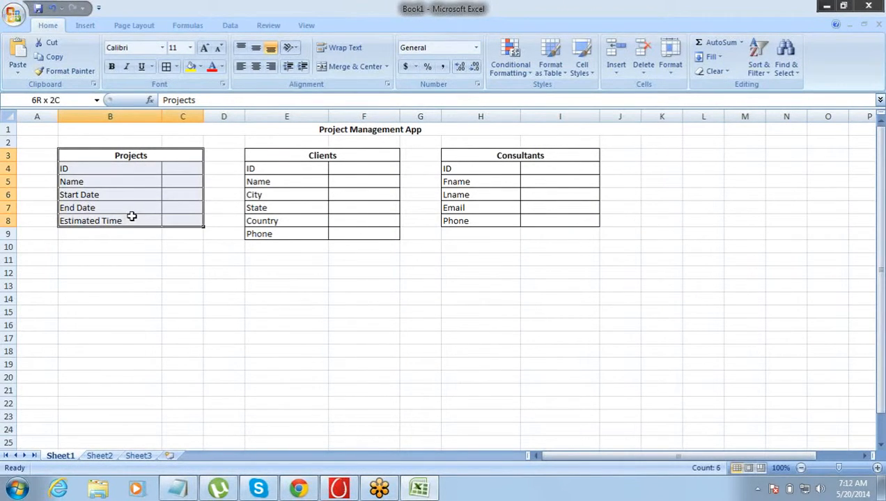
{"action": "left_click", "coordinate": [132, 217]}
{"action": "left_click_drag", "start_coordinate": [295, 159], "coordinate": [296, 228]}
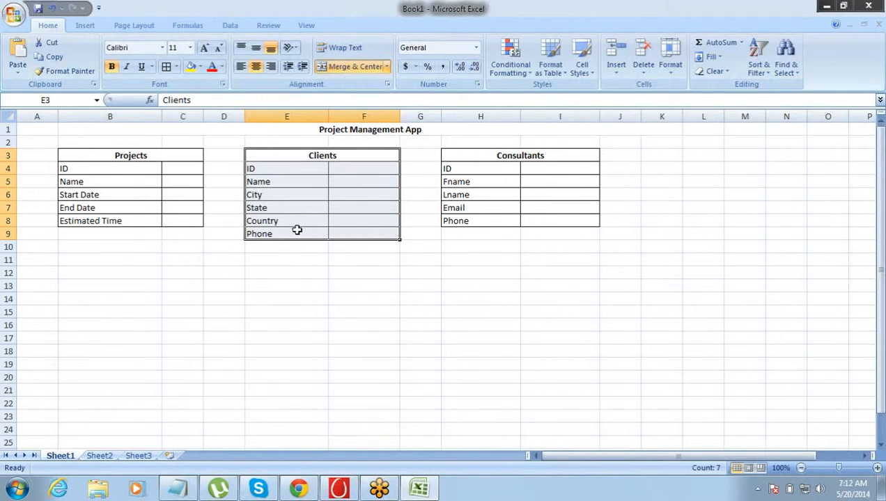
- Switch back to Salesforce in Chrome, open the custom objects list in Setup, and start a new custom object
{"action": "left_click", "coordinate": [298, 489]}
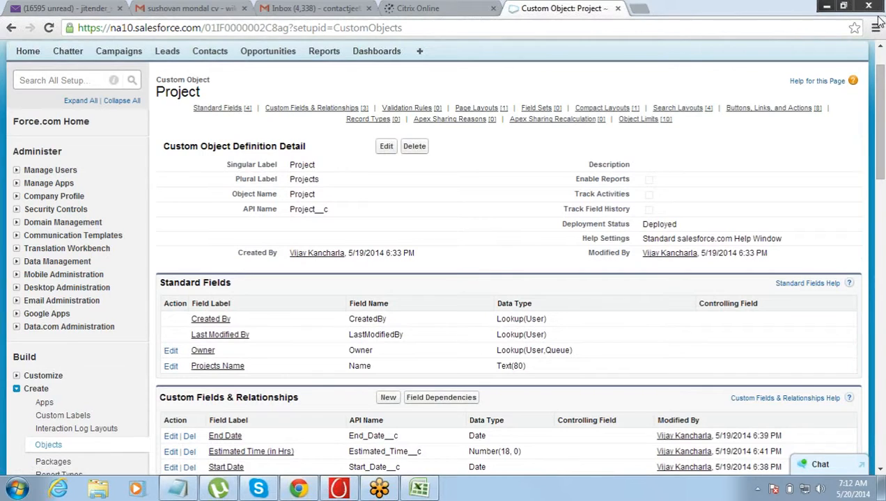
{"action": "scroll", "coordinate": [881, 75], "scroll_direction": "up", "scroll_amount": 1}
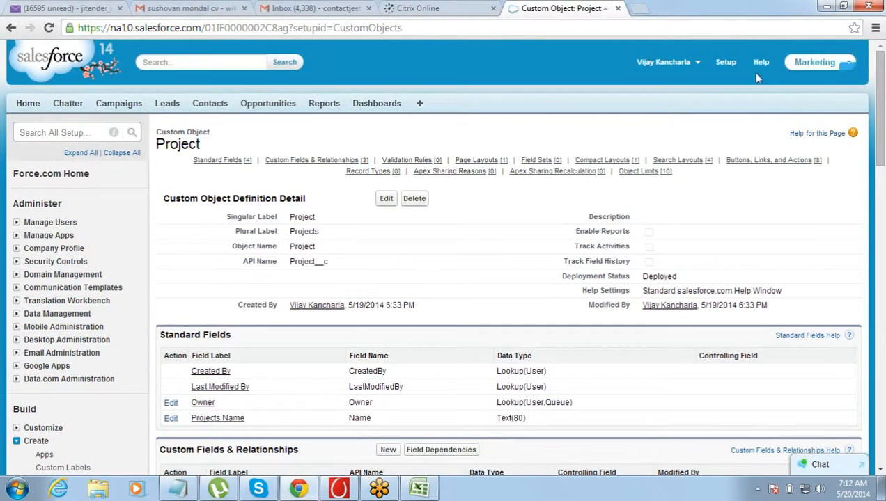
{"action": "left_click", "coordinate": [721, 66]}
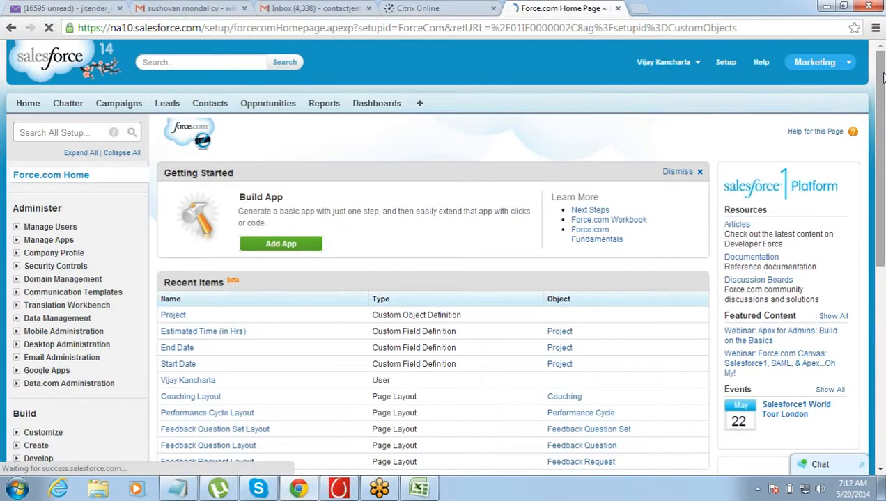
{"action": "scroll", "coordinate": [848, 105], "scroll_direction": "down", "scroll_amount": 1}
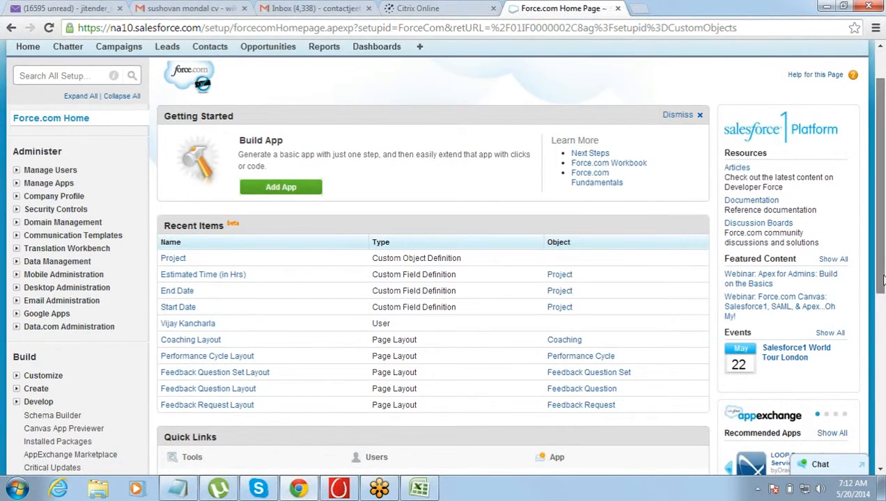
{"action": "scroll", "coordinate": [881, 284], "scroll_direction": "down", "scroll_amount": 2}
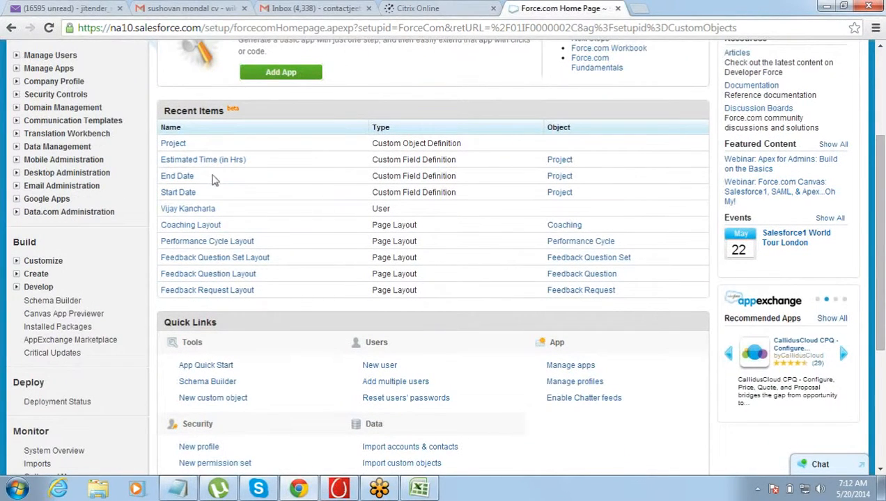
{"action": "left_click", "coordinate": [16, 276]}
{"action": "left_click", "coordinate": [49, 327]}
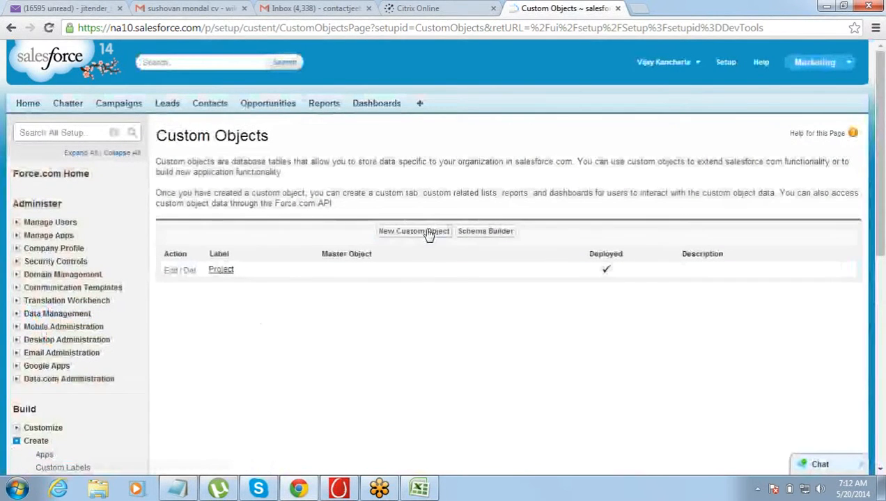
{"action": "left_click", "coordinate": [427, 232]}
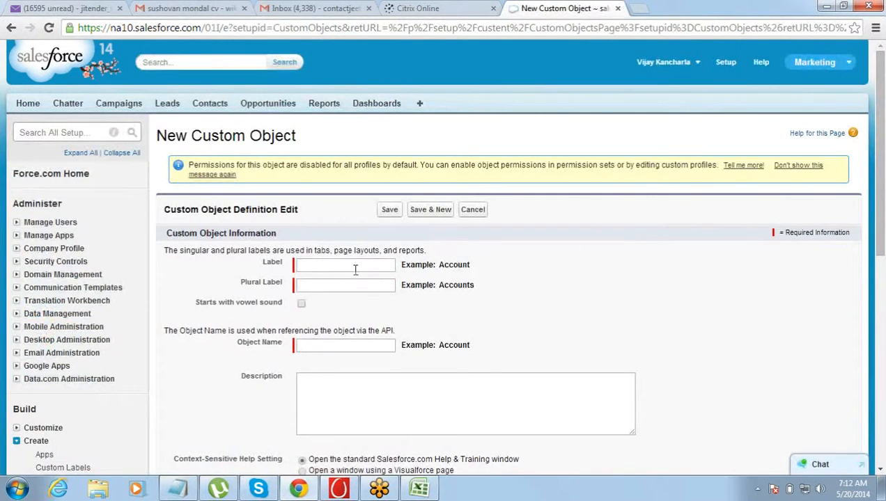
- Label the new custom object "Client" with the plural label "Clients"
{"action": "left_click", "coordinate": [352, 265]}
{"action": "type", "text": "Client"}
{"action": "key", "text": "Tab"}
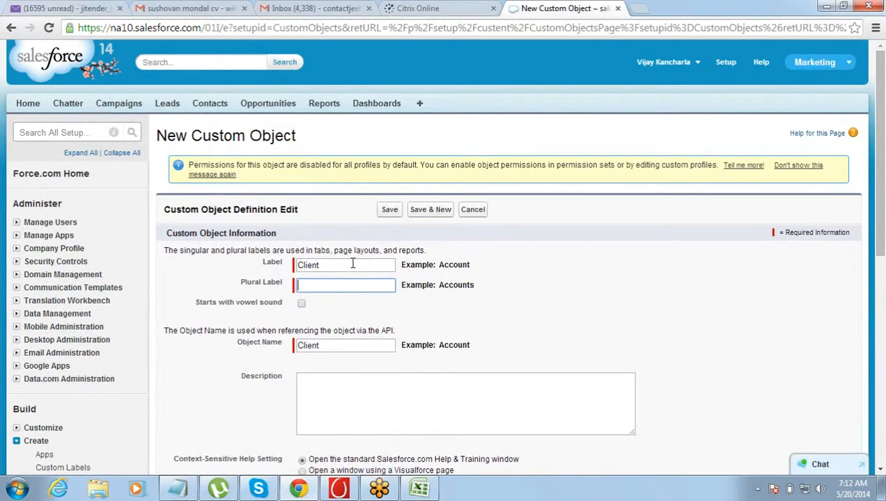
{"action": "type", "text": "Clients"}
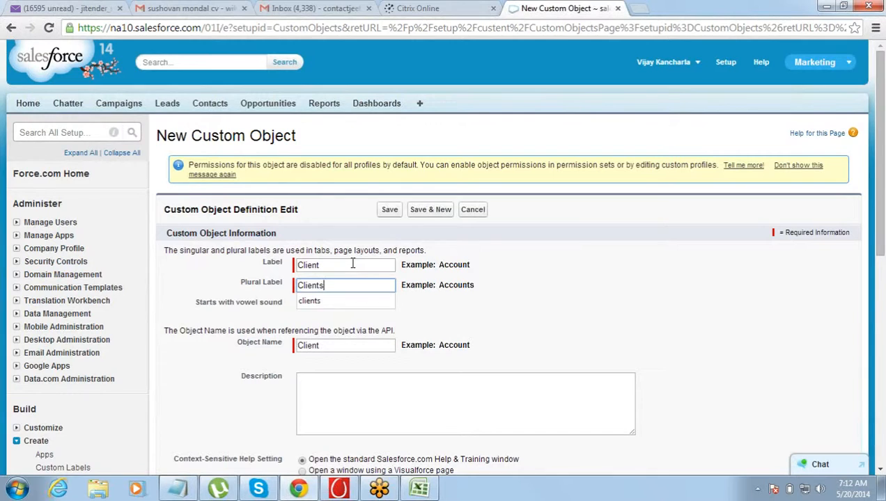
{"action": "key", "text": "Tab"}
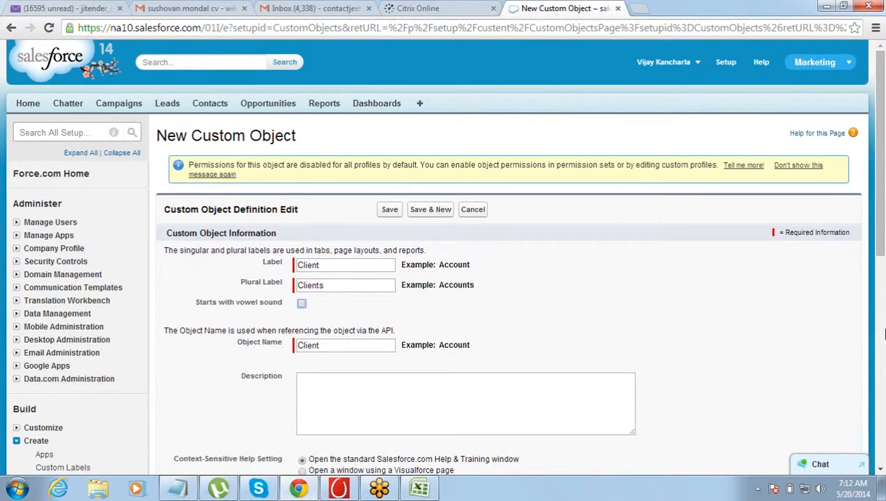
- Review the Client object's record name, data type, optional features, deployment status and creation options
{"action": "scroll", "coordinate": [880, 468], "scroll_direction": "down", "scroll_amount": 3}
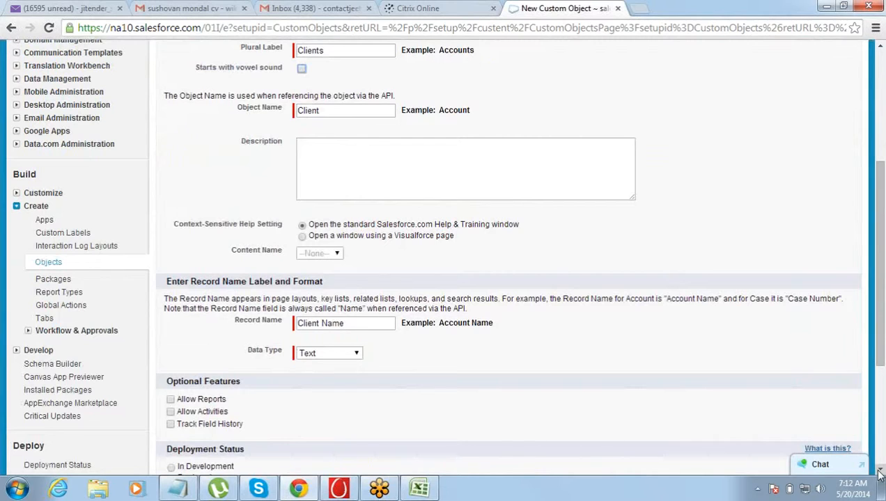
{"action": "left_click", "coordinate": [879, 472]}
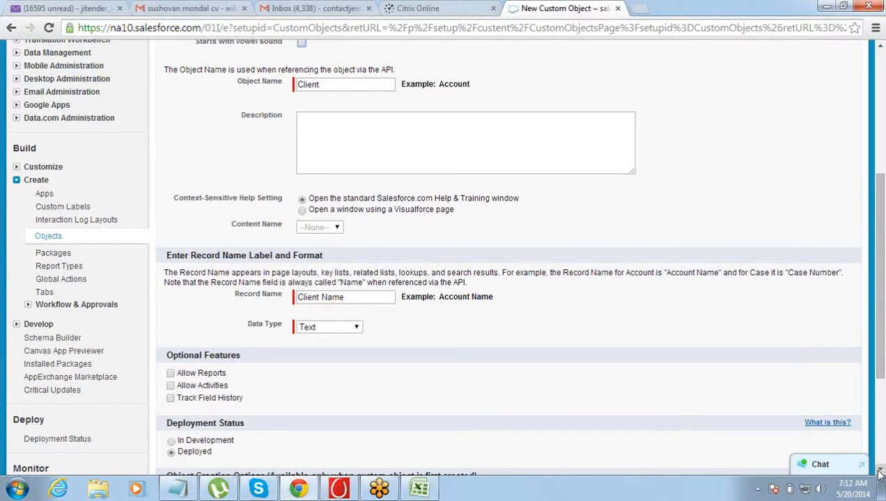
{"action": "left_click", "coordinate": [879, 472]}
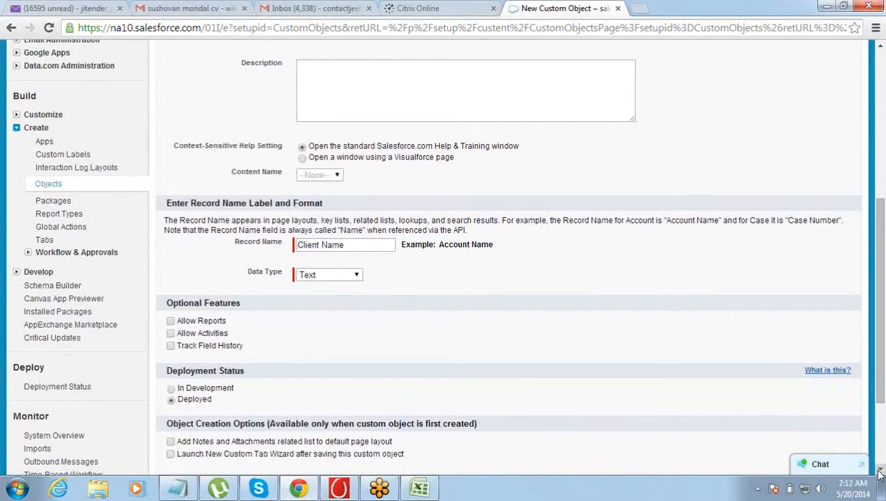
{"action": "left_click_drag", "start_coordinate": [882, 397], "coordinate": [883, 397]}
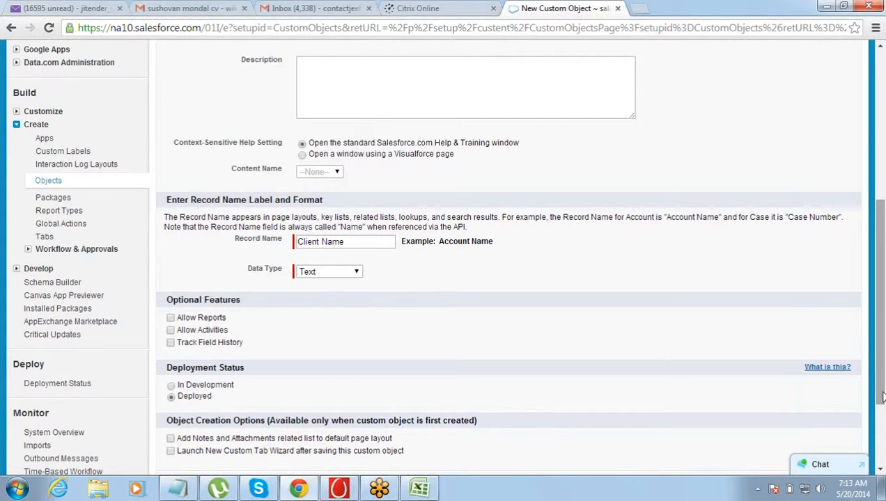
{"action": "left_click_drag", "start_coordinate": [882, 397], "coordinate": [881, 461]}
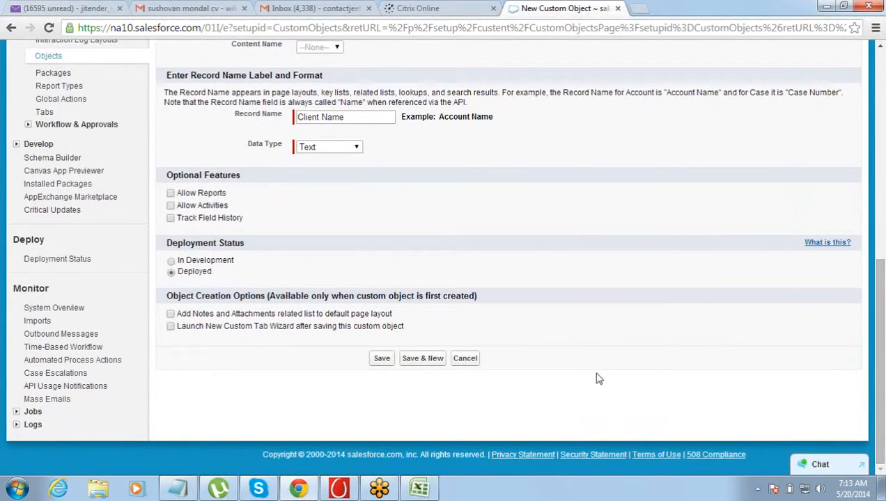
- Save the Client object, start a new custom field on it and bring up the available data types
{"action": "left_click", "coordinate": [378, 363]}
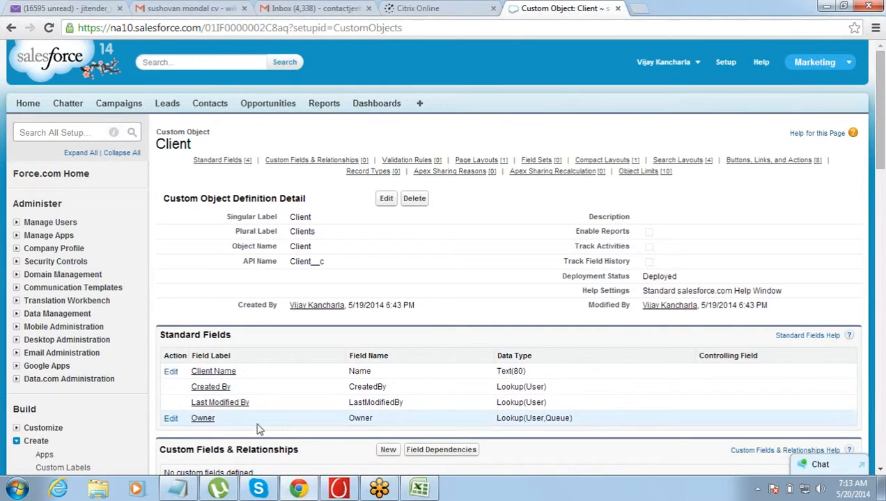
{"action": "scroll", "coordinate": [880, 473], "scroll_direction": "down", "scroll_amount": 4}
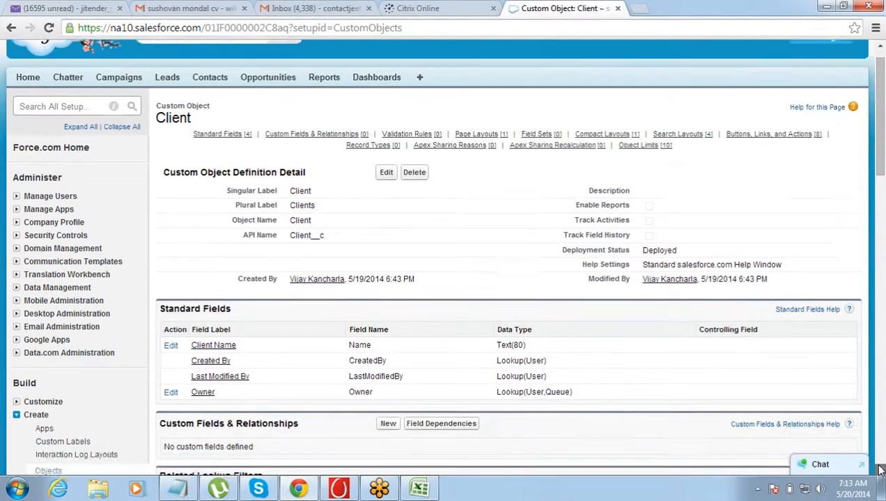
{"action": "left_click", "coordinate": [387, 164]}
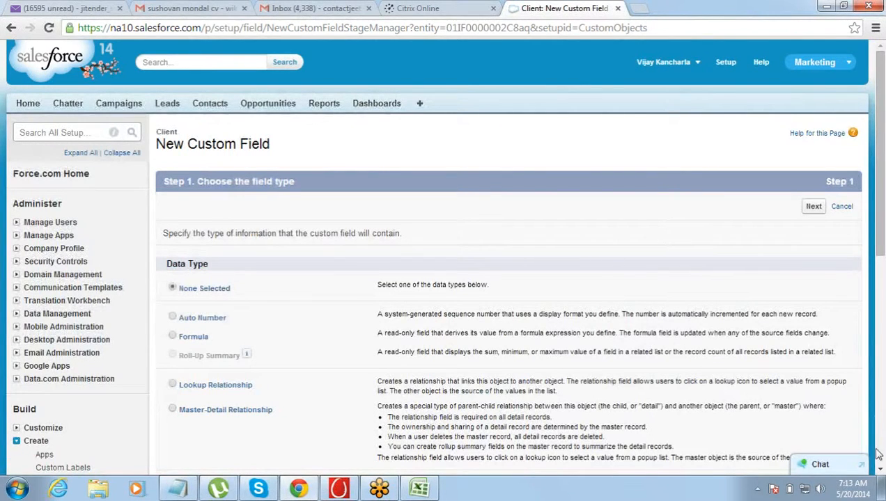
{"action": "left_click", "coordinate": [880, 471]}
{"action": "left_click", "coordinate": [880, 472]}
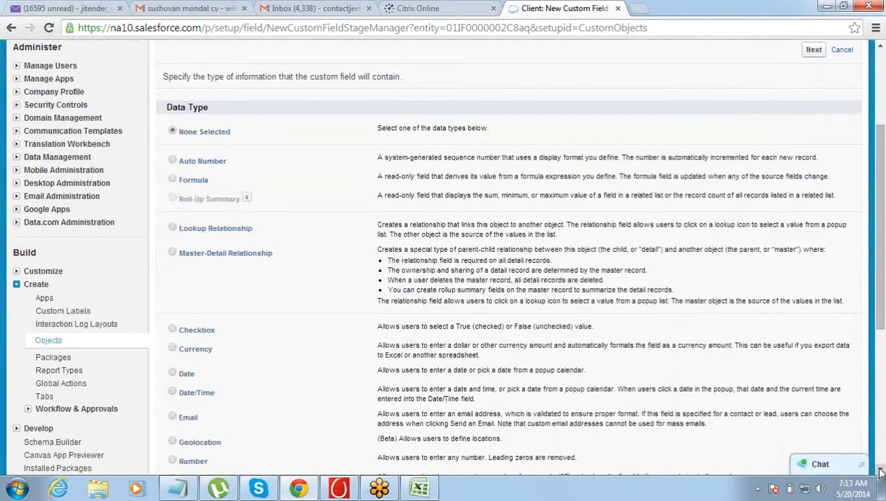
- Switch to the Excel workbook, check the City and Country entries in the Clients table, and return to Salesforce in Chrome
{"action": "key", "text": "alt+Tab"}
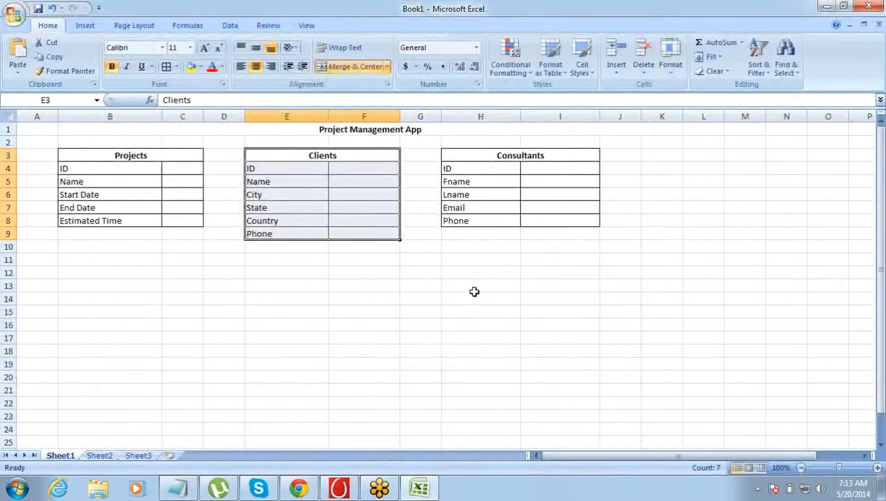
{"action": "left_click", "coordinate": [293, 197]}
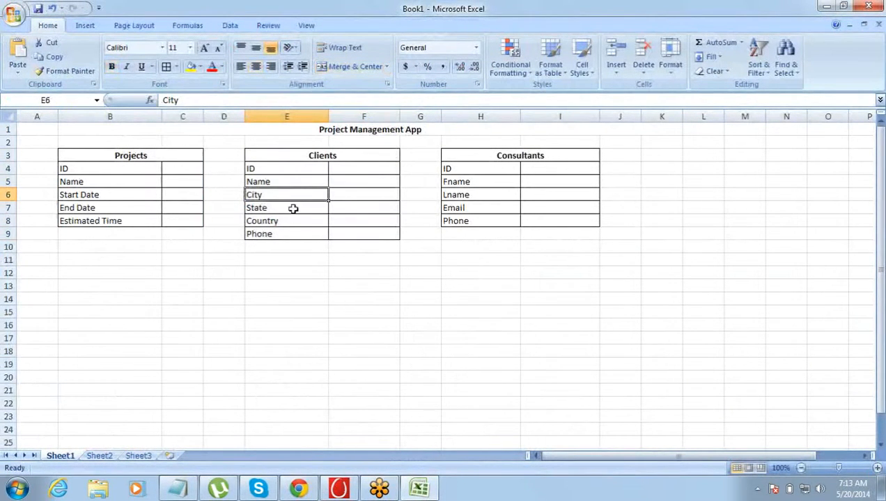
{"action": "left_click", "coordinate": [292, 222]}
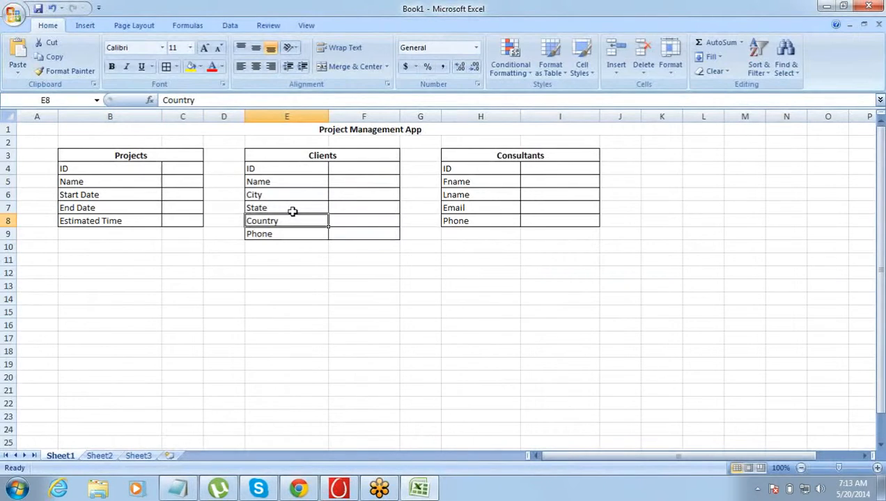
{"action": "key", "text": "alt+Tab"}
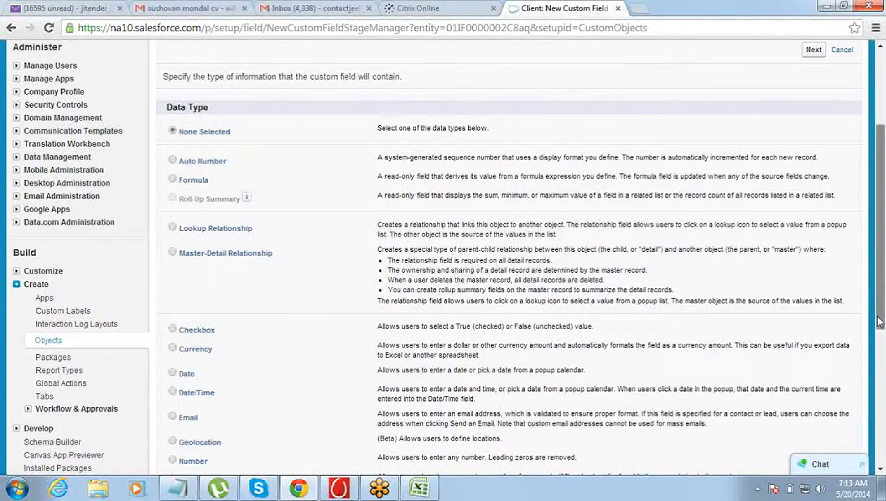
- Choose Picklist as the data type of the Client object's new custom field and continue to its details
{"action": "left_click_drag", "start_coordinate": [880, 322], "coordinate": [882, 423]}
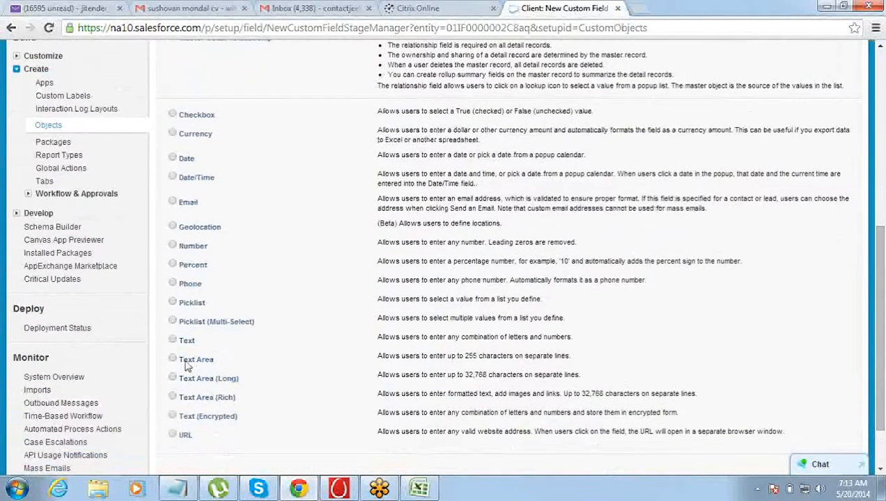
{"action": "left_click", "coordinate": [172, 340]}
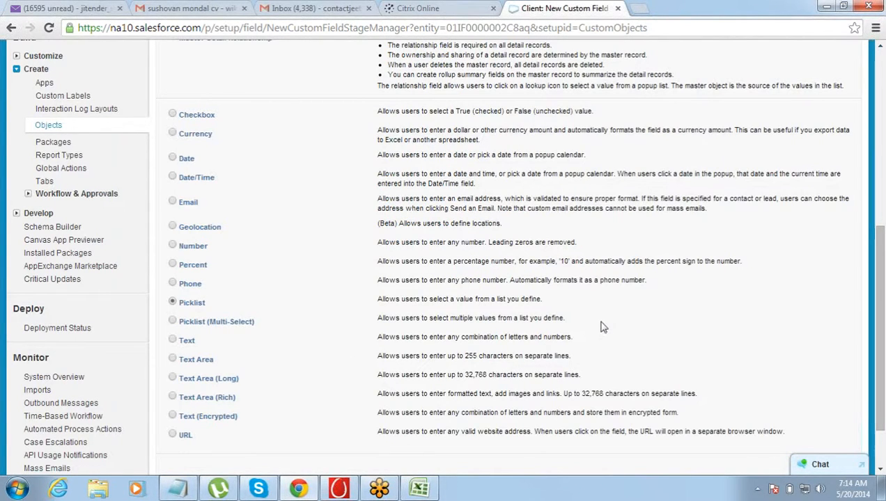
{"action": "scroll", "coordinate": [879, 344], "scroll_direction": "down", "scroll_amount": 1}
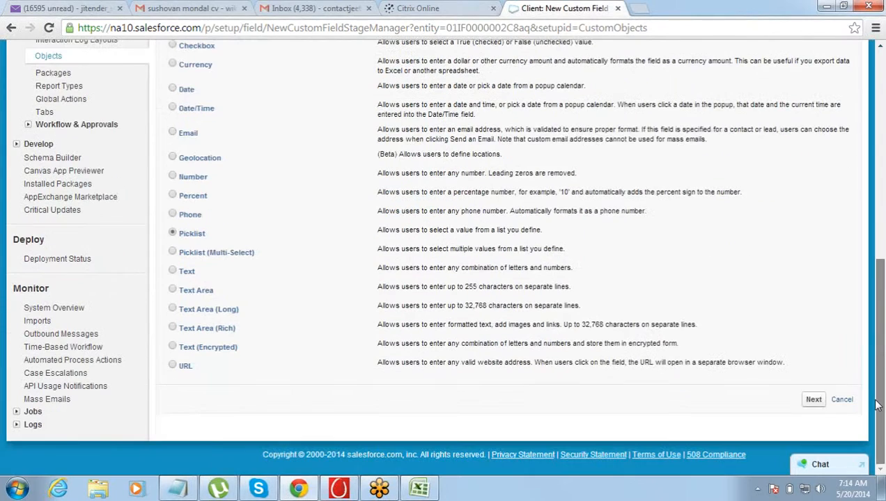
{"action": "left_click", "coordinate": [812, 400]}
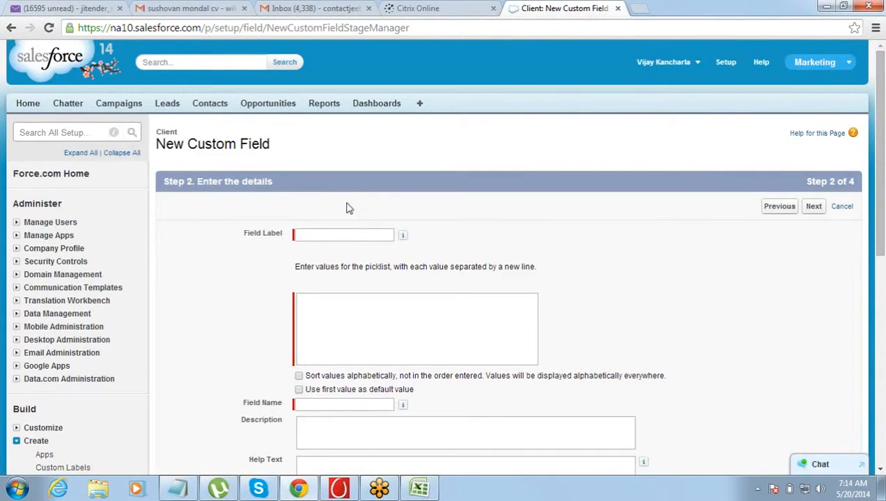
- Label the picklist field "City" and enter Mumbai and Bangalore as its values on separate lines
{"action": "left_click", "coordinate": [335, 233]}
{"action": "type", "text": "City"}
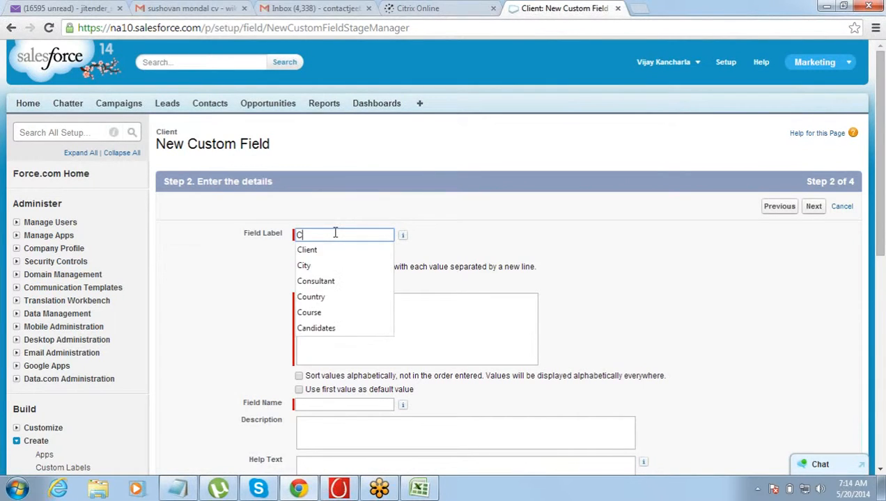
{"action": "key", "text": "Tab"}
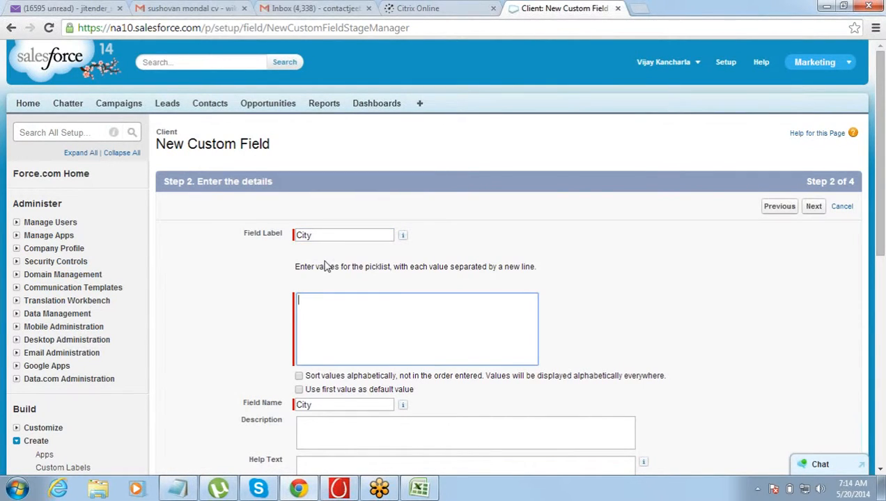
{"action": "type", "text": "Mumbai "}
{"action": "type", "text": "Ba"}
{"action": "type", "text": "ngalore"}
{"action": "left_click", "coordinate": [244, 410]}
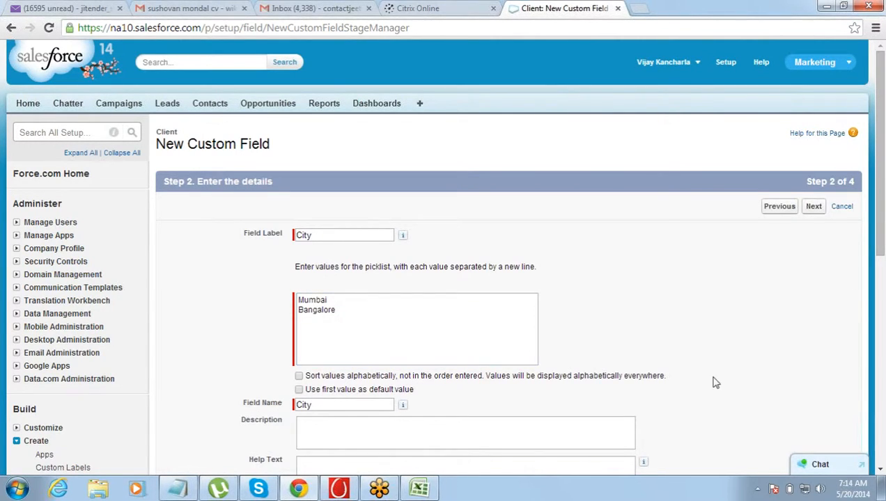
- Make the City field visible to all profiles and save it, going straight on to another new custom field
{"action": "left_click", "coordinate": [881, 470]}
{"action": "left_click", "coordinate": [880, 470]}
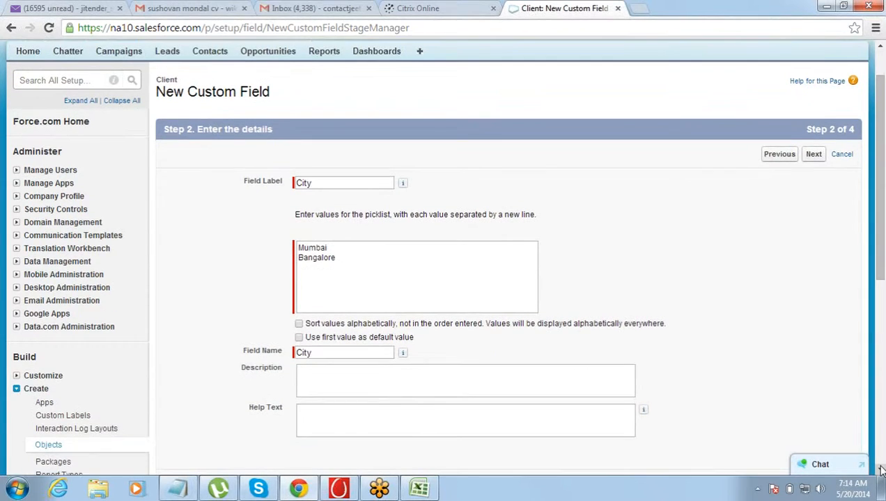
{"action": "left_click", "coordinate": [813, 155]}
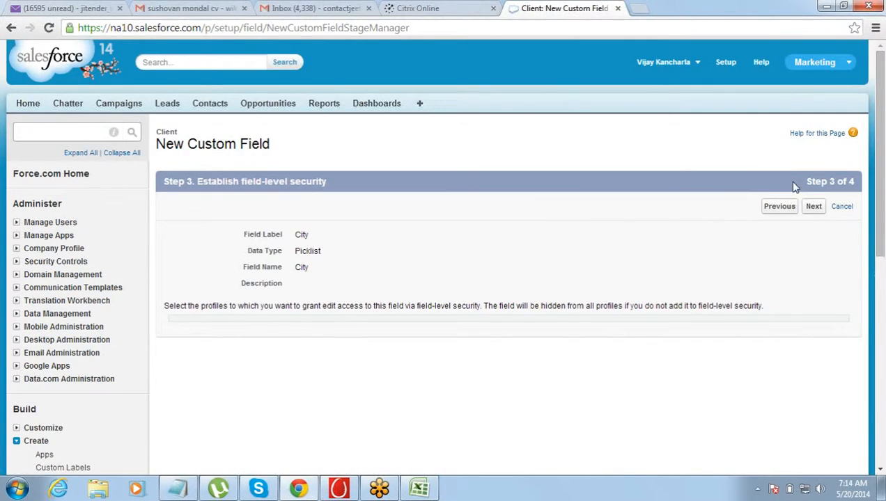
{"action": "left_click", "coordinate": [611, 327]}
{"action": "left_click", "coordinate": [813, 207]}
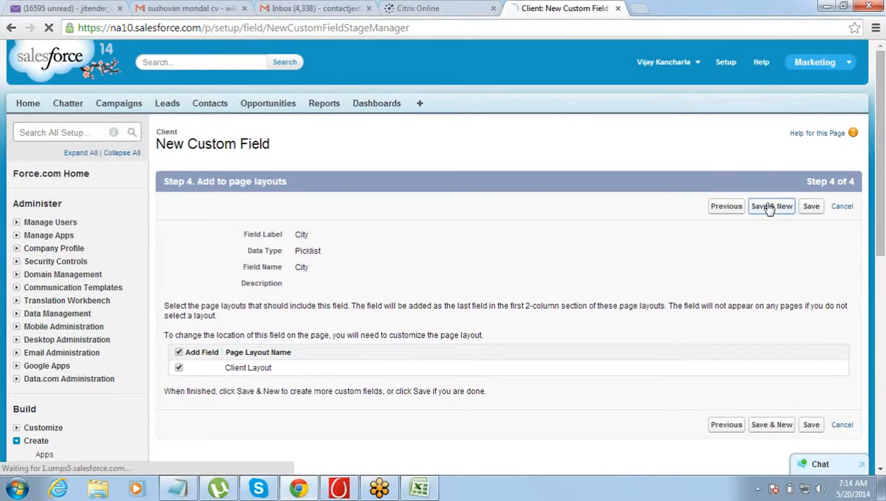
{"action": "left_click", "coordinate": [769, 209]}
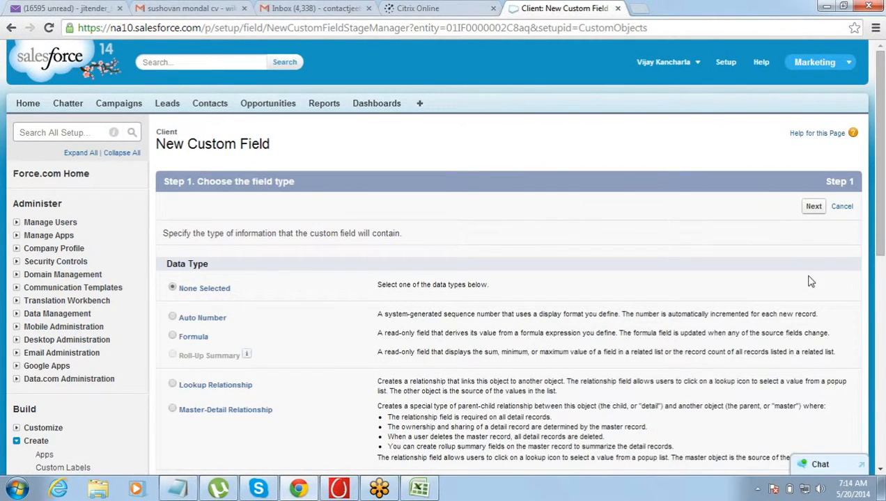
- Set the Client object's second custom field to the Picklist data type and proceed to its details
{"action": "left_click", "coordinate": [880, 472]}
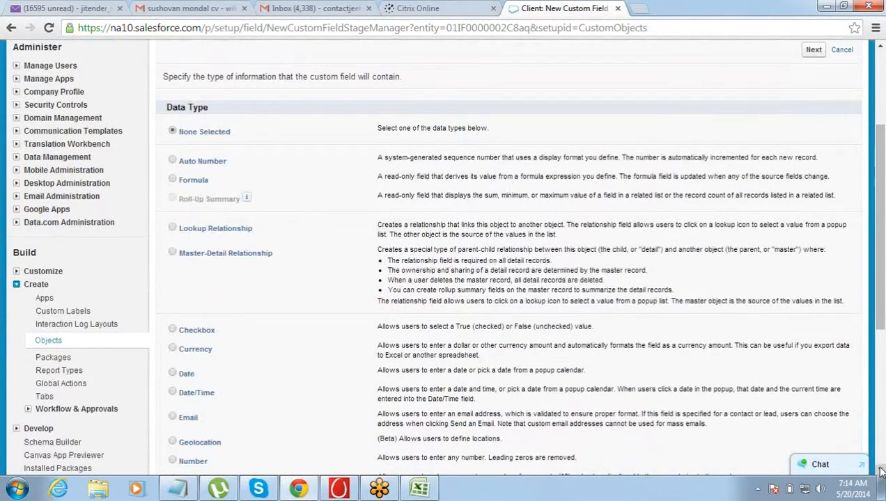
{"action": "left_click", "coordinate": [880, 471]}
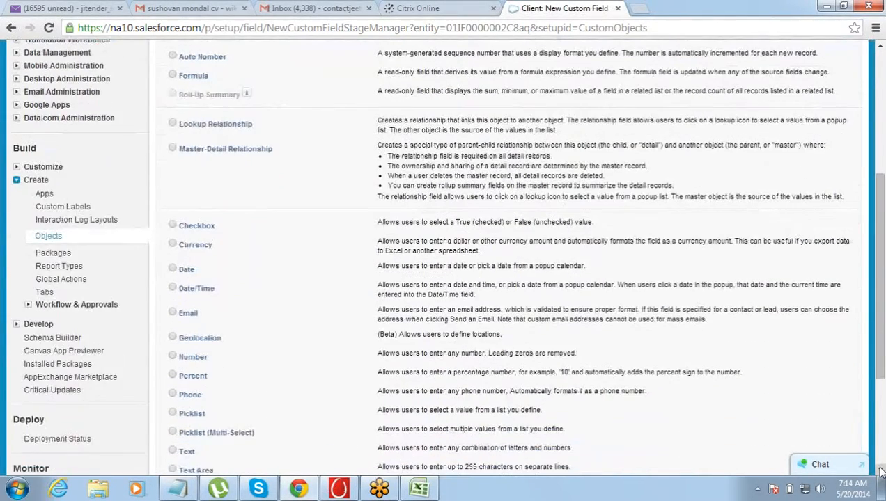
{"action": "left_click", "coordinate": [880, 471]}
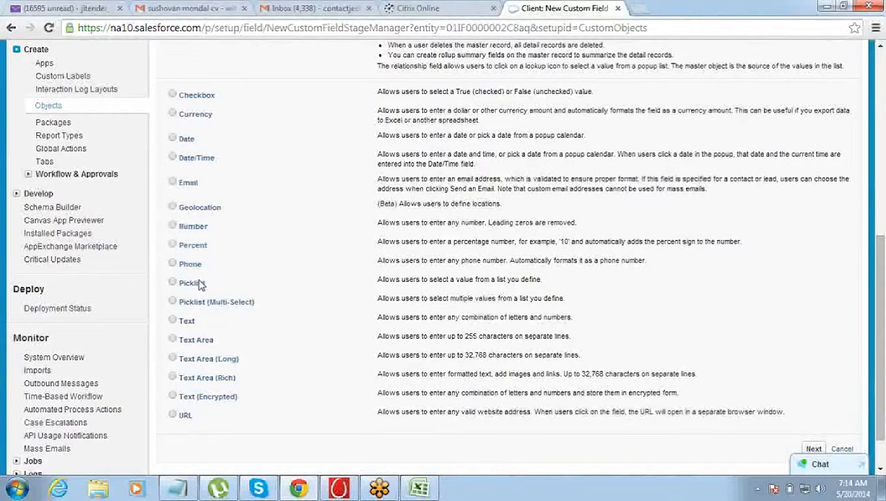
{"action": "left_click", "coordinate": [173, 283]}
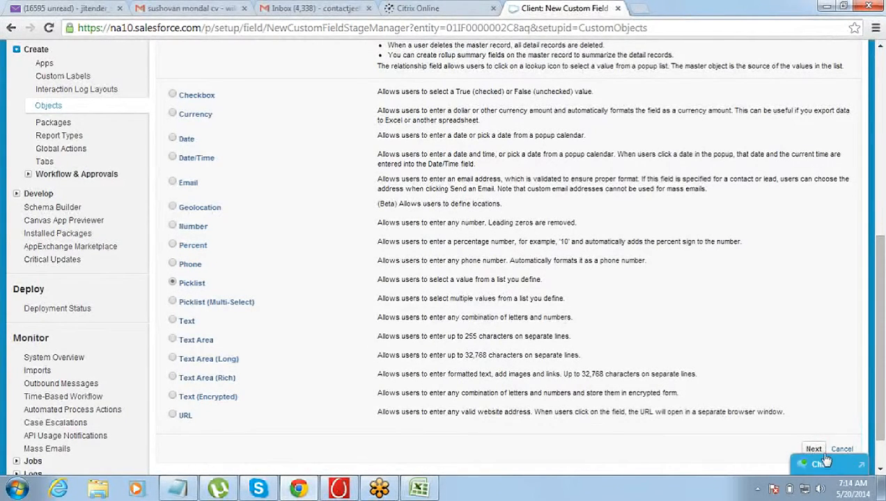
{"action": "left_click", "coordinate": [813, 450]}
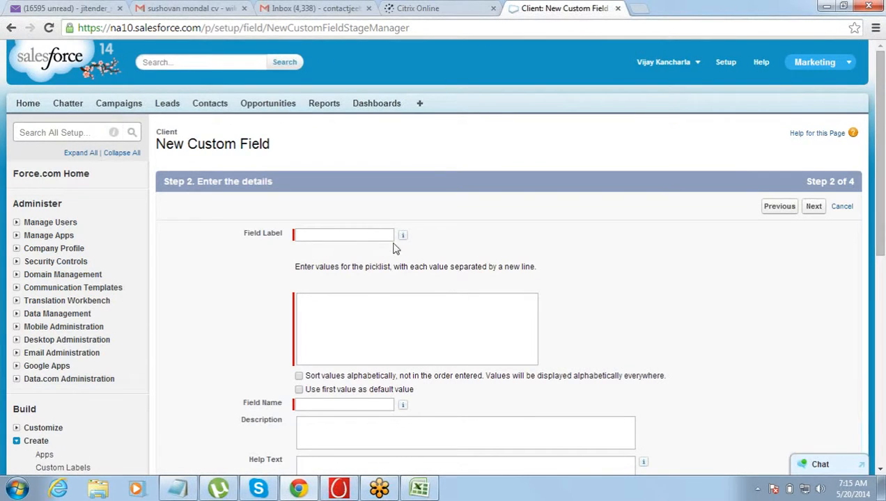
- Label the second picklist field "Country" and enter India and US as its values on separate lines
{"action": "left_click", "coordinate": [379, 236]}
{"action": "type", "text": "COuntry"}
{"action": "key", "text": "Tab"}
{"action": "left_click", "coordinate": [380, 236]}
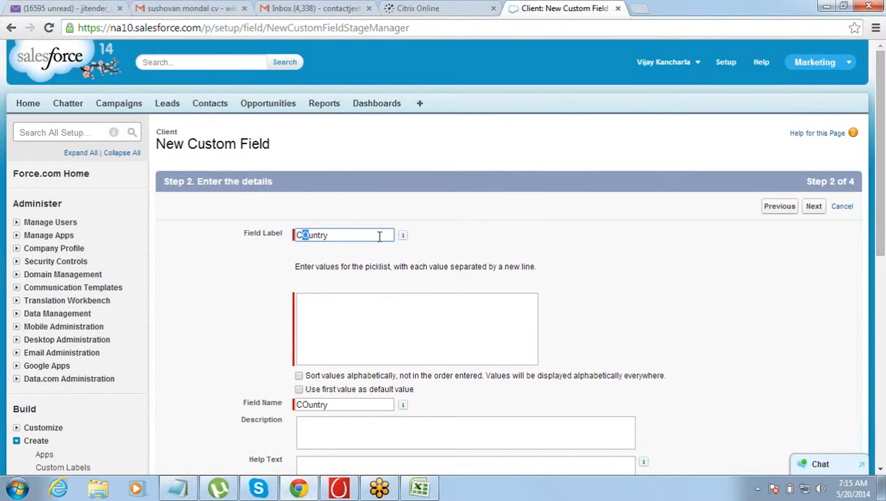
{"action": "type", "text": "o"}
{"action": "key", "text": "Tab"}
{"action": "key", "text": "Tab"}
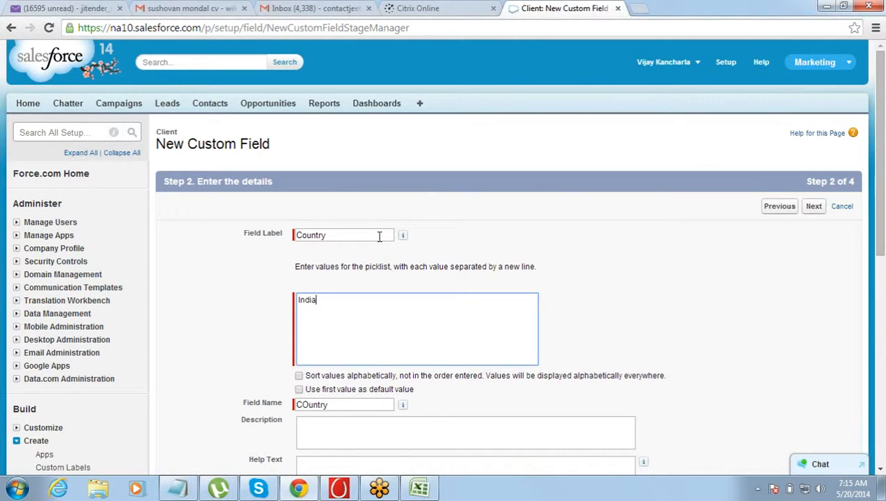
{"action": "type", "text": "UUS"}
{"action": "key", "text": "BackSpace"}
{"action": "type", "text": "S"}
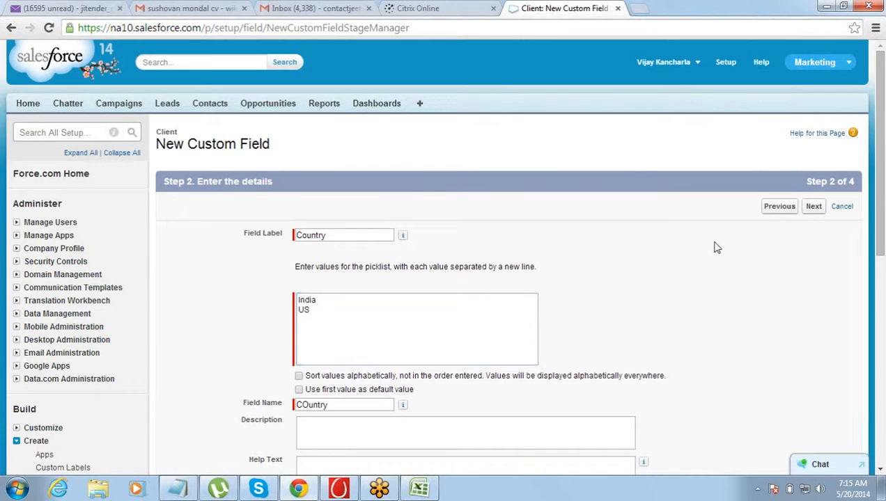
- Make the Country field visible to all profiles and save it to finish adding fields
{"action": "left_click", "coordinate": [814, 207]}
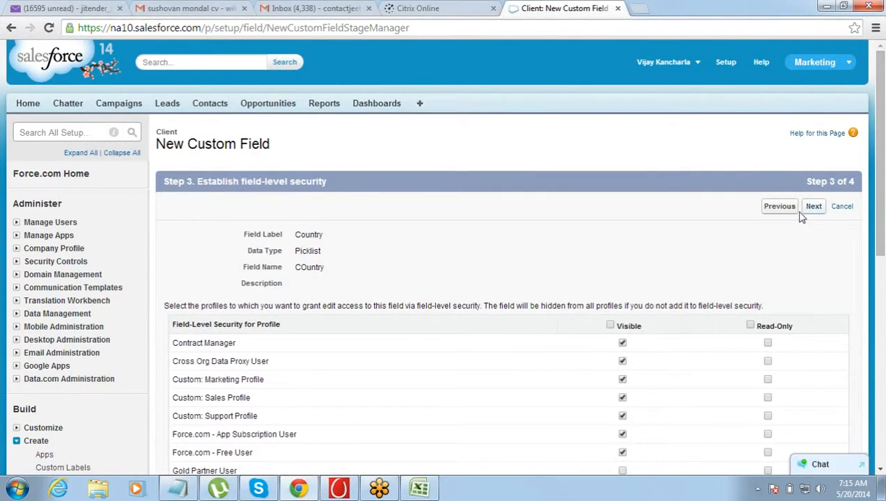
{"action": "left_click", "coordinate": [609, 326]}
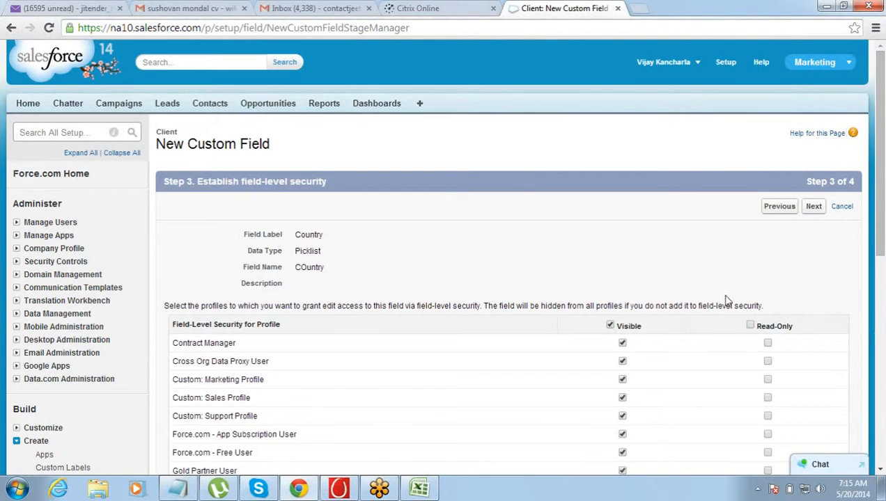
{"action": "left_click", "coordinate": [814, 209]}
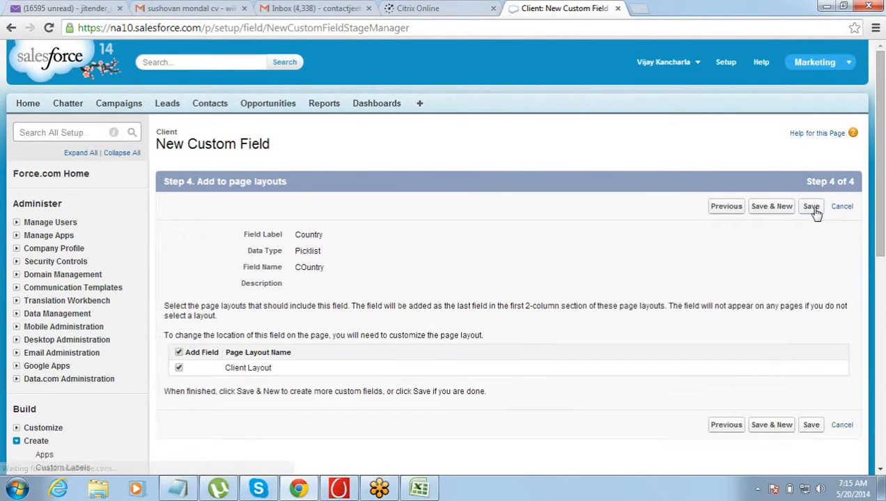
{"action": "left_click", "coordinate": [811, 208]}
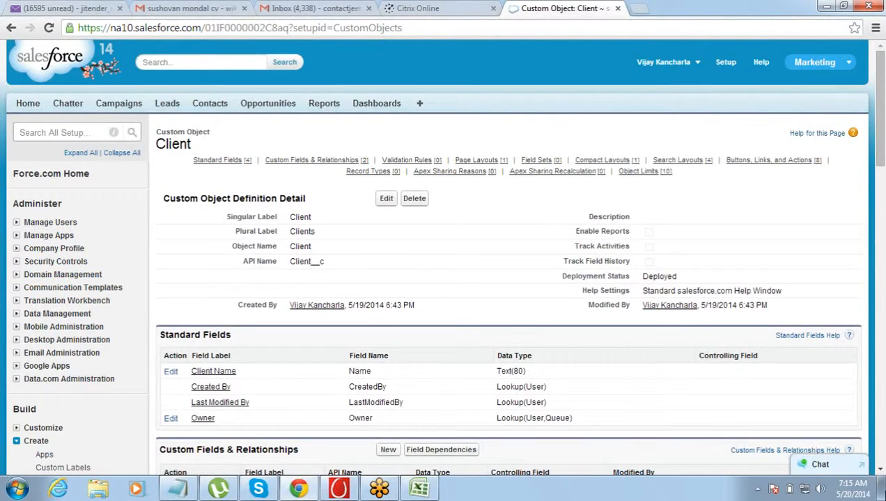
- Review the City and Country fields in the Client object's list of custom fields and relationships
{"action": "left_click", "coordinate": [880, 470]}
{"action": "left_click", "coordinate": [879, 474]}
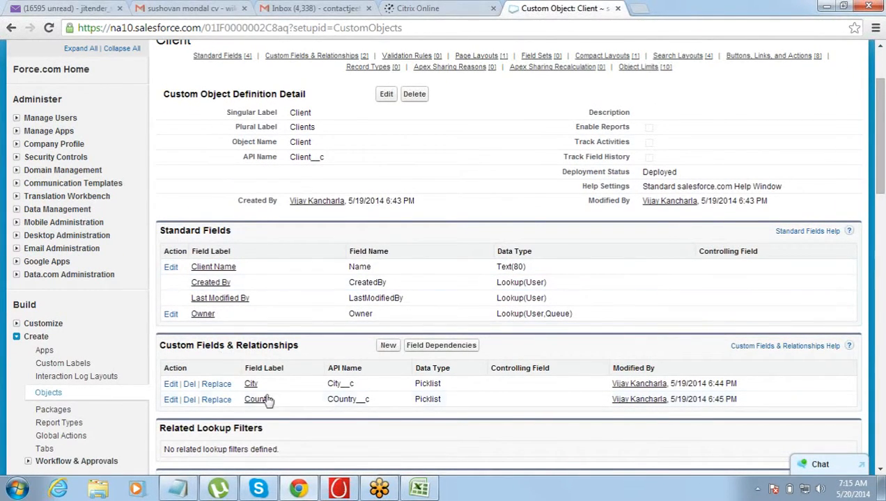
{"action": "left_click", "coordinate": [880, 47]}
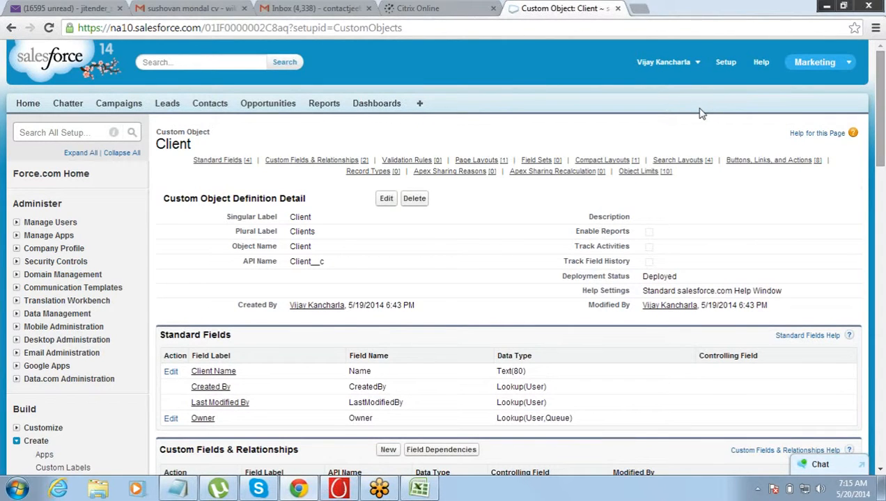
{"action": "left_click", "coordinate": [880, 473]}
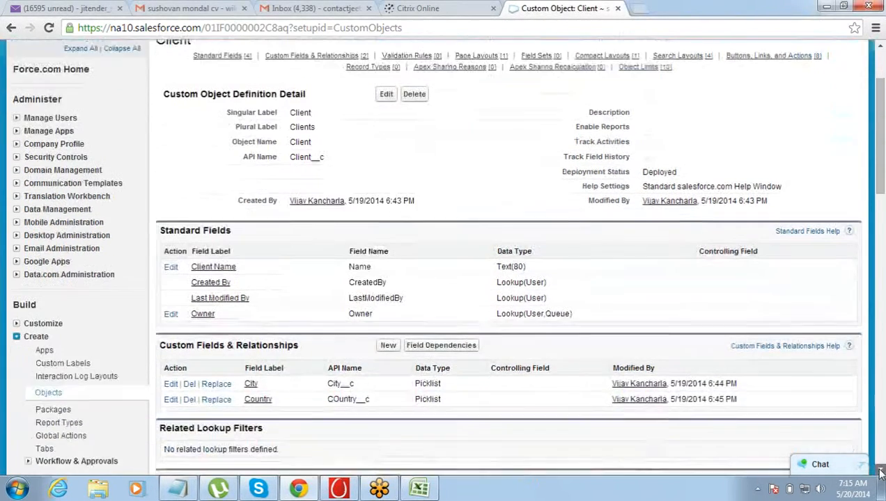
{"action": "left_click", "coordinate": [880, 473]}
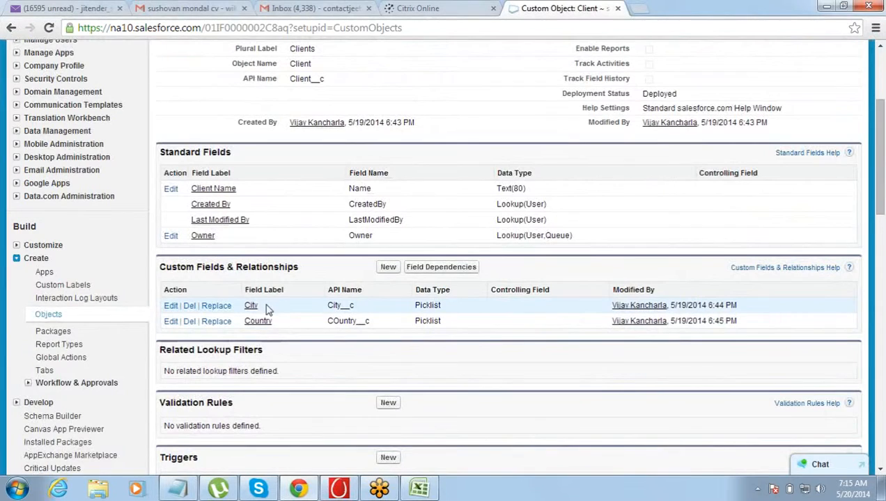
{"action": "left_click_drag", "start_coordinate": [269, 310], "coordinate": [249, 311]}
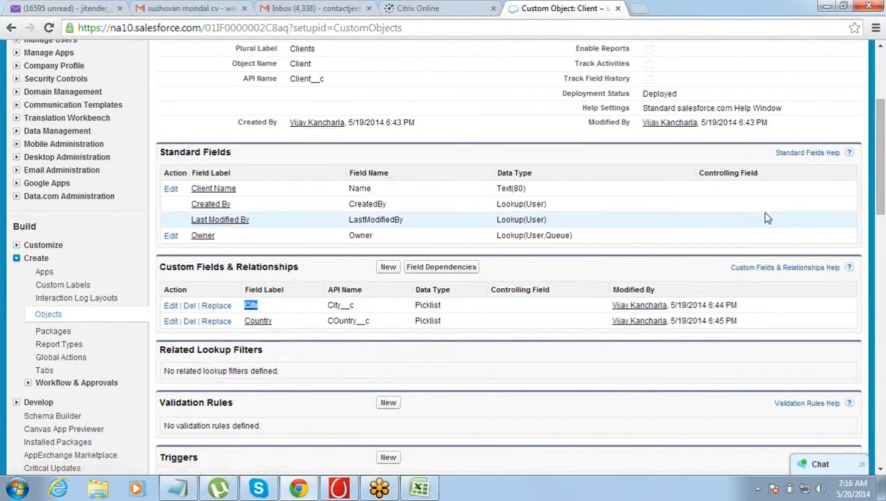
- Switch to the other Salesforce session and re-enter "city" as the label of the client object's new picklist field
{"action": "left_click", "coordinate": [875, 109]}
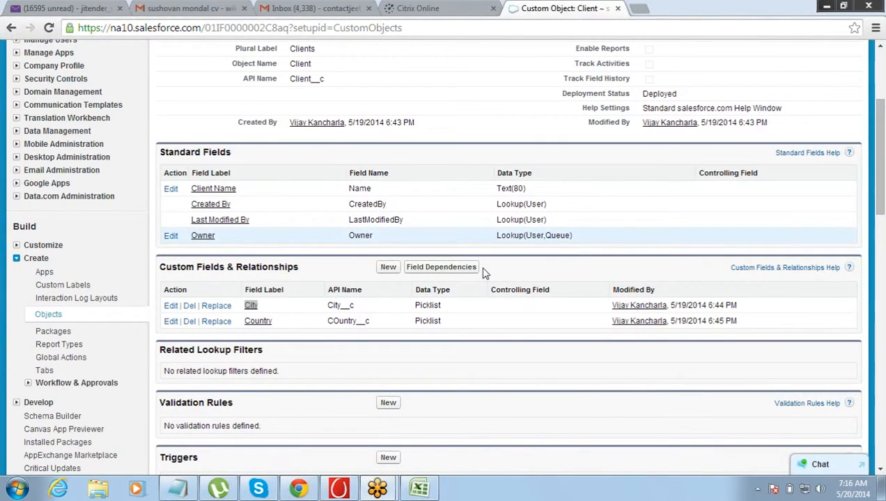
{"action": "key", "text": "alt+Tab"}
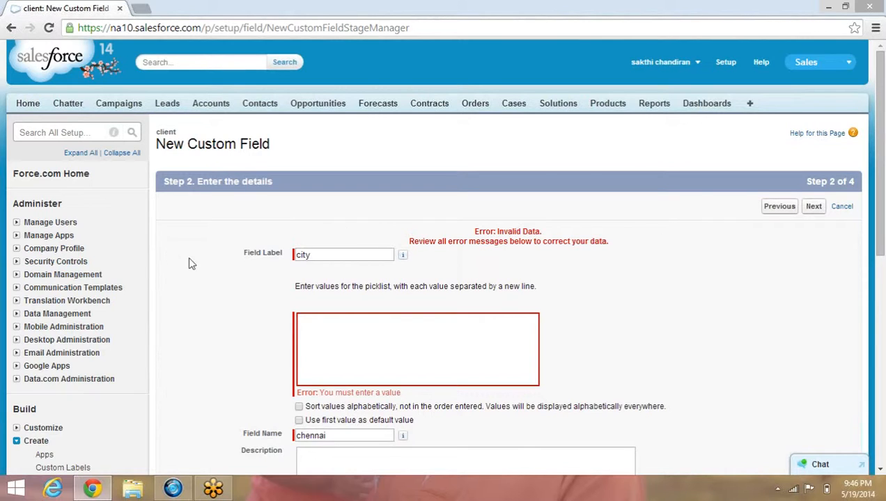
{"action": "left_click", "coordinate": [328, 255]}
{"action": "key", "text": "BackSpace"}
{"action": "key", "text": "BackSpace"}
{"action": "key", "text": "BackSpace"}
{"action": "key", "text": "BackSpace"}
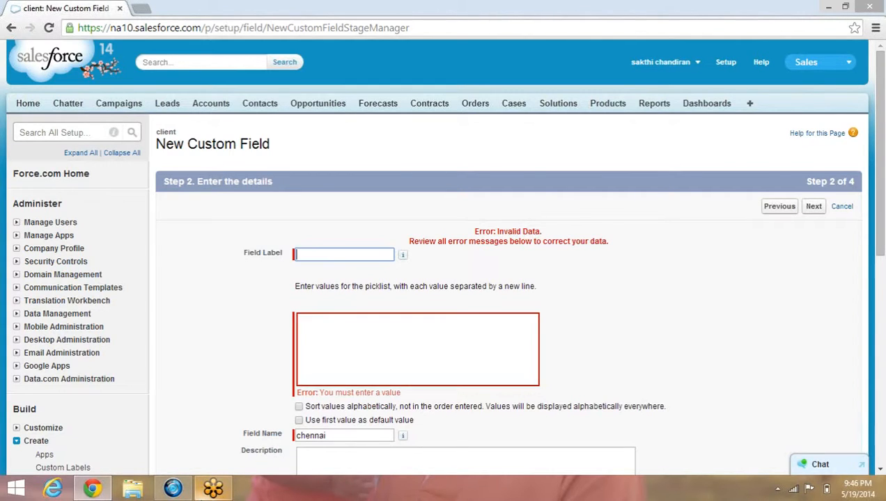
{"action": "left_click", "coordinate": [320, 254]}
{"action": "type", "text": "city"}
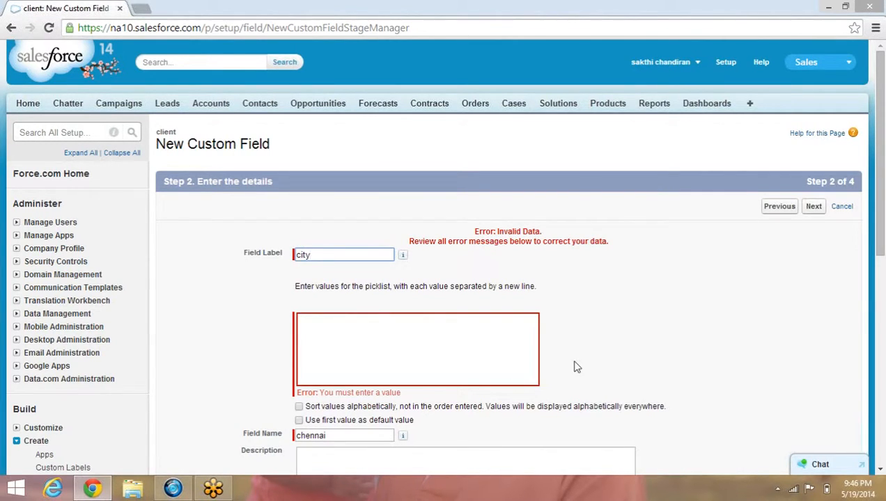
{"action": "left_click", "coordinate": [880, 470]}
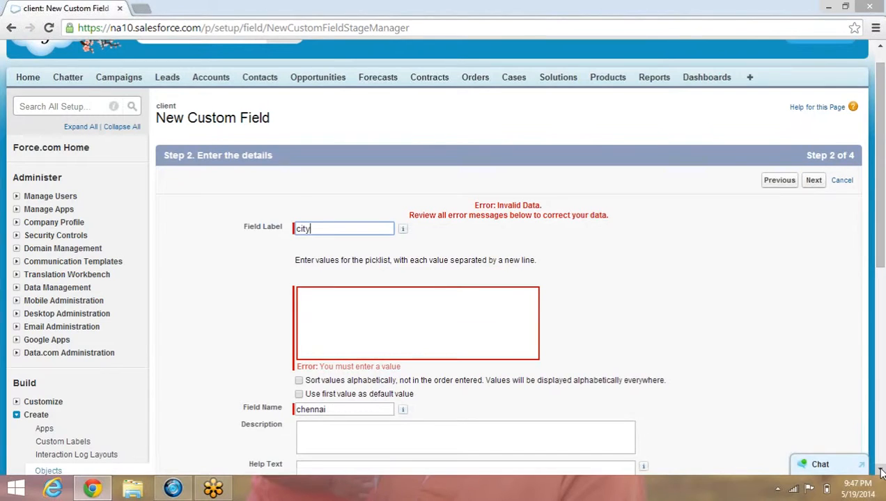
{"action": "left_click", "coordinate": [880, 471]}
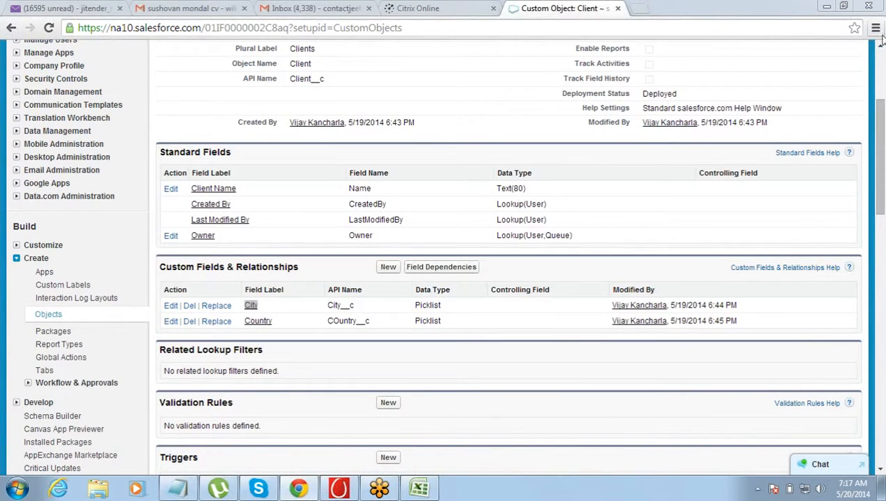
- Start a new app in Salesforce setup, choose Custom app as its type and proceed to its details
{"action": "scroll", "coordinate": [878, 50], "scroll_direction": "up", "scroll_amount": 3}
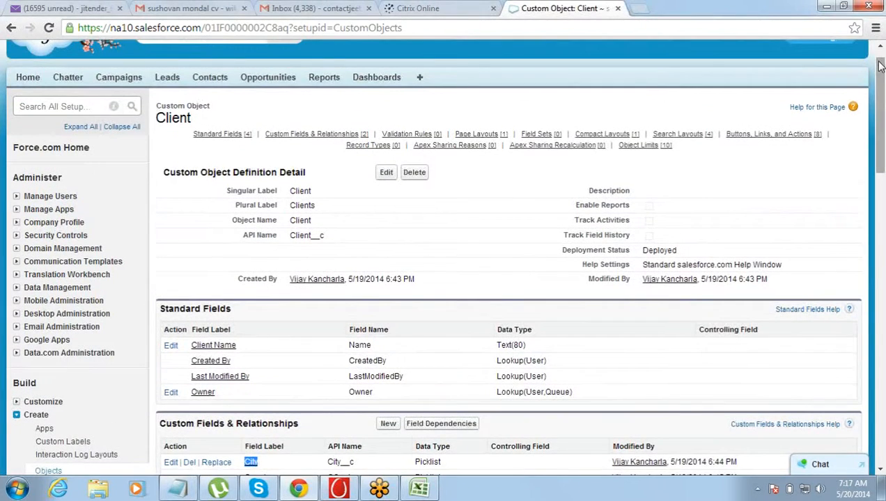
{"action": "mouse_move", "coordinate": [878, 64]}
{"action": "left_mouse_down"}
{"action": "mouse_move", "coordinate": [878, 57]}
{"action": "mouse_move", "coordinate": [879, 78]}
{"action": "left_mouse_up"}
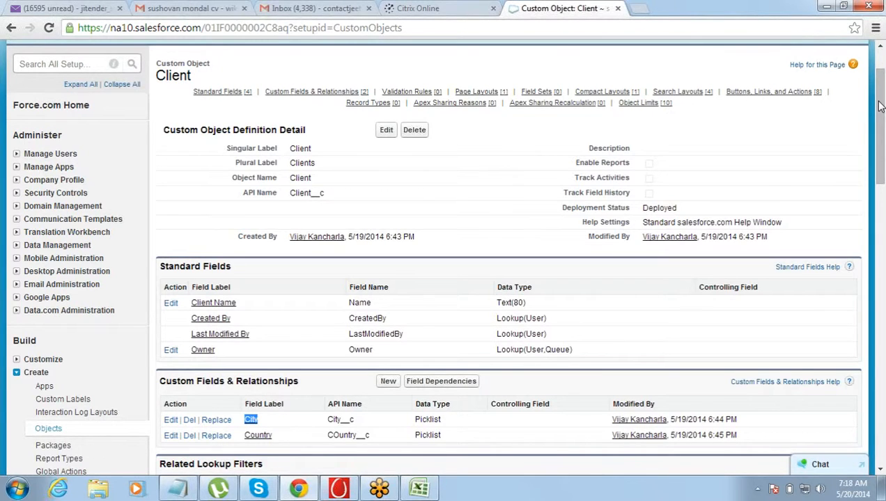
{"action": "left_click_drag", "start_coordinate": [878, 106], "coordinate": [879, 47]}
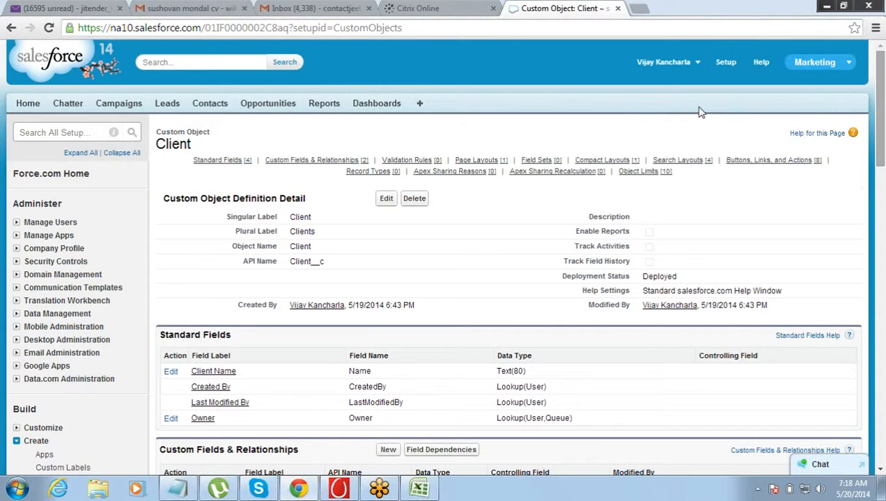
{"action": "left_click", "coordinate": [849, 65]}
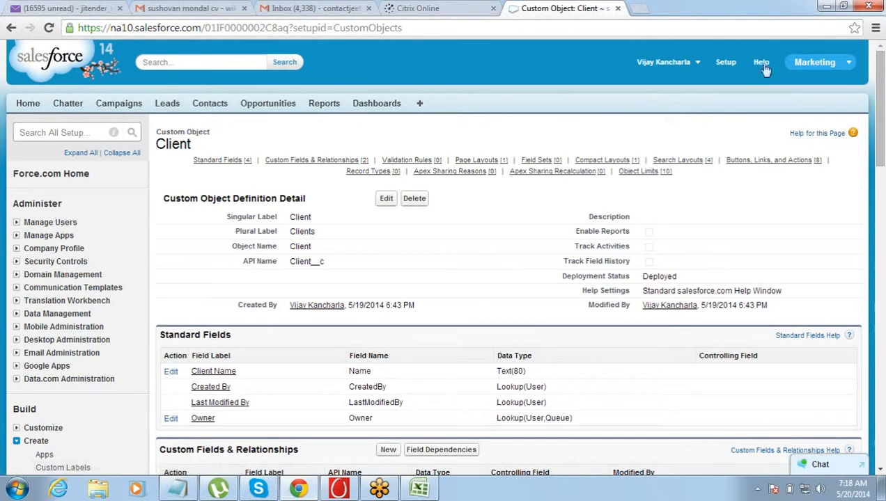
{"action": "scroll", "coordinate": [881, 72], "scroll_direction": "down", "scroll_amount": 4}
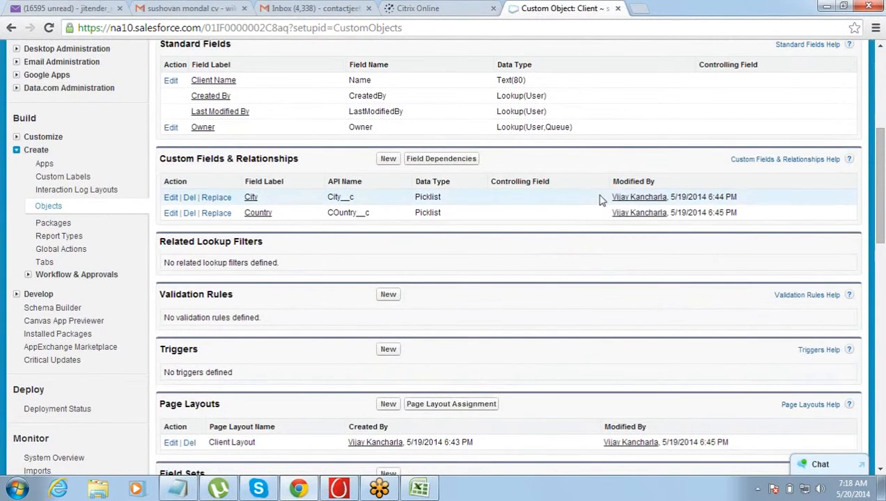
{"action": "left_click", "coordinate": [44, 166]}
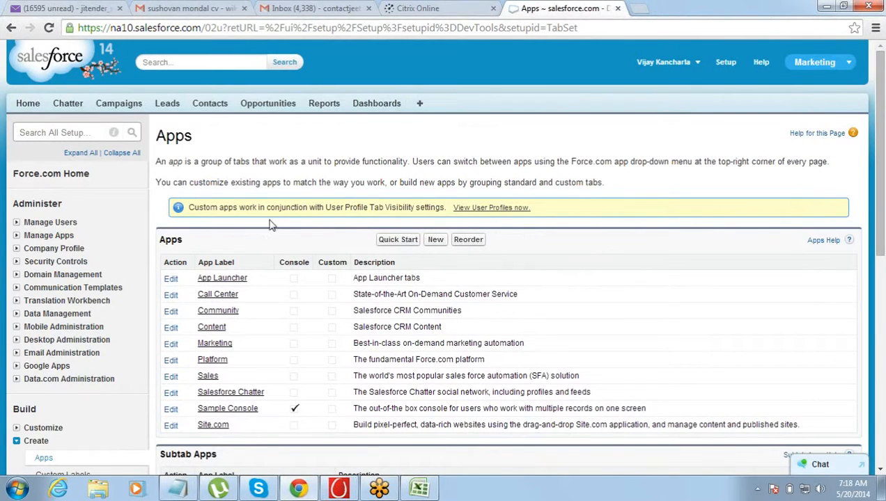
{"action": "left_click", "coordinate": [429, 243]}
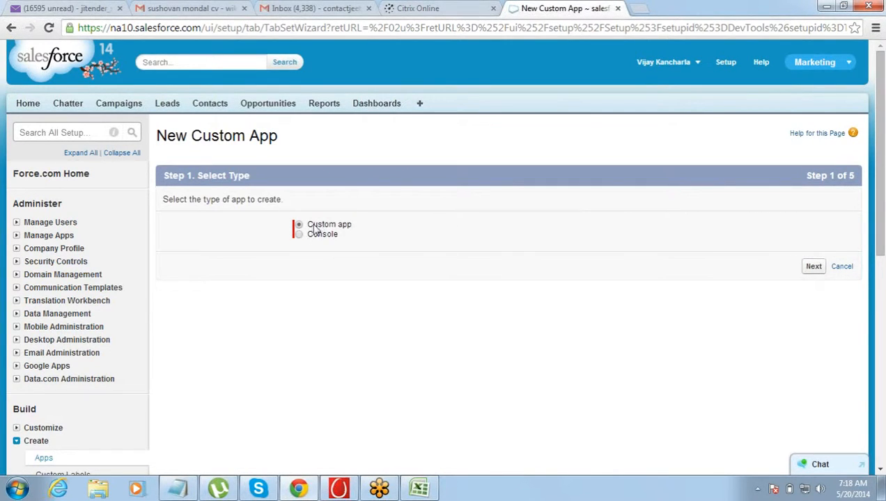
{"action": "left_click_drag", "start_coordinate": [310, 230], "coordinate": [349, 231]}
{"action": "left_click", "coordinate": [349, 231]}
{"action": "left_click", "coordinate": [813, 268]}
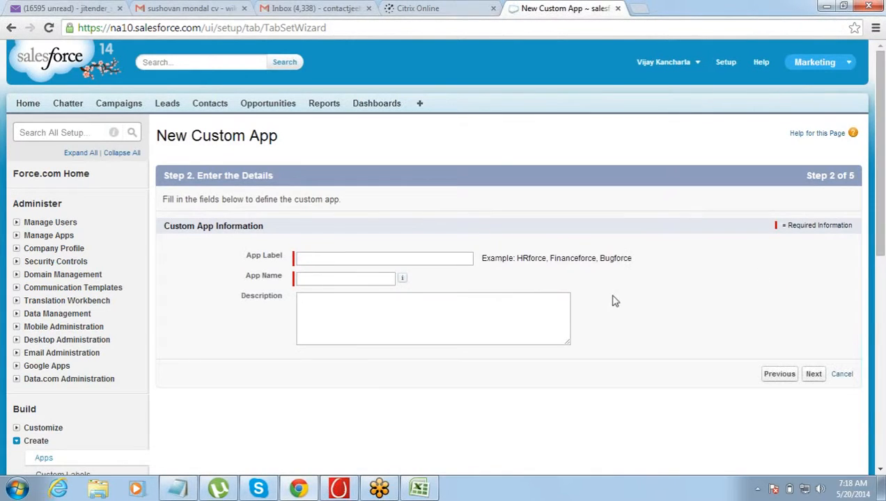
- Label the custom app Project_Mgmt_App, keep the matching app name and proceed to the logo settings
{"action": "left_click", "coordinate": [457, 257]}
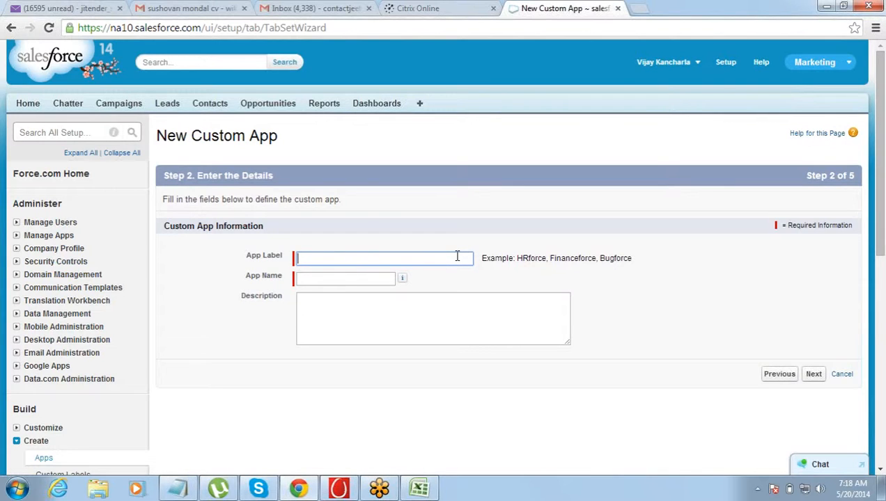
{"action": "type", "text": "Project"}
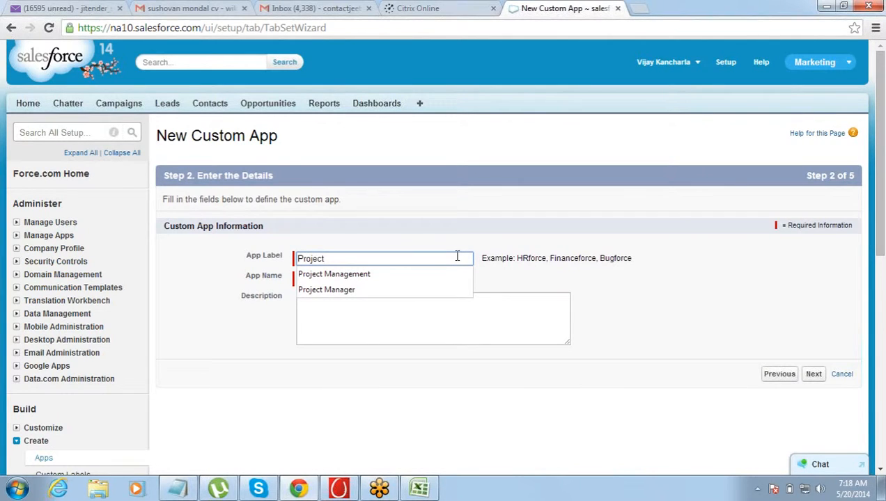
{"action": "type", "text": "_Maan"}
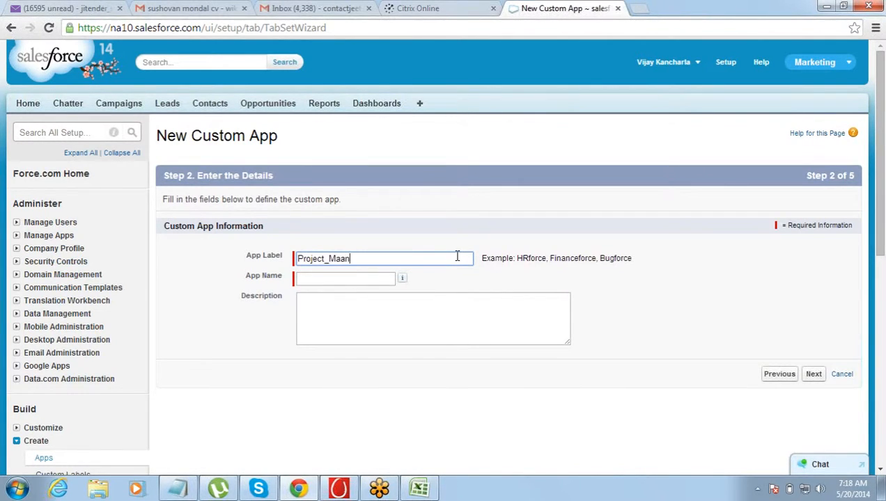
{"action": "key", "text": "BackSpace"}
{"action": "key", "text": "BackSpace"}
{"action": "type", "text": "nage"}
{"action": "key", "text": "BackSpace"}
{"action": "key", "text": "BackSpace"}
{"action": "key", "text": "BackSpace"}
{"action": "key", "text": "BackSpace"}
{"action": "key", "text": "BackSpace"}
{"action": "type", "text": "gmt_App"}
{"action": "key", "text": "Tab"}
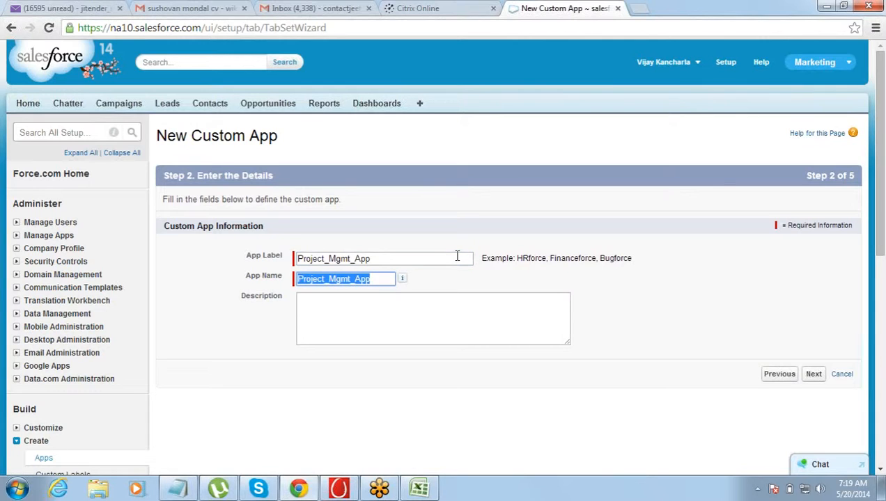
{"action": "left_click", "coordinate": [815, 375]}
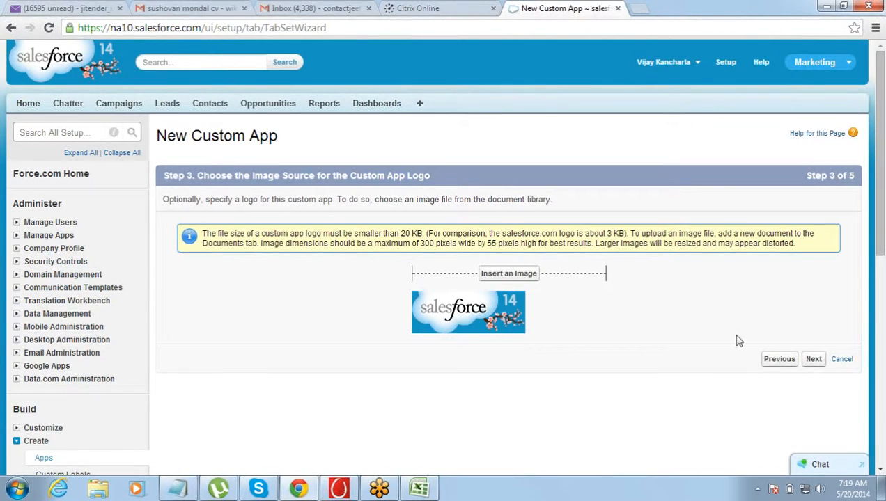
- Keep the default logo for the custom app and look through the available tabs it can include
{"action": "left_click", "coordinate": [813, 359]}
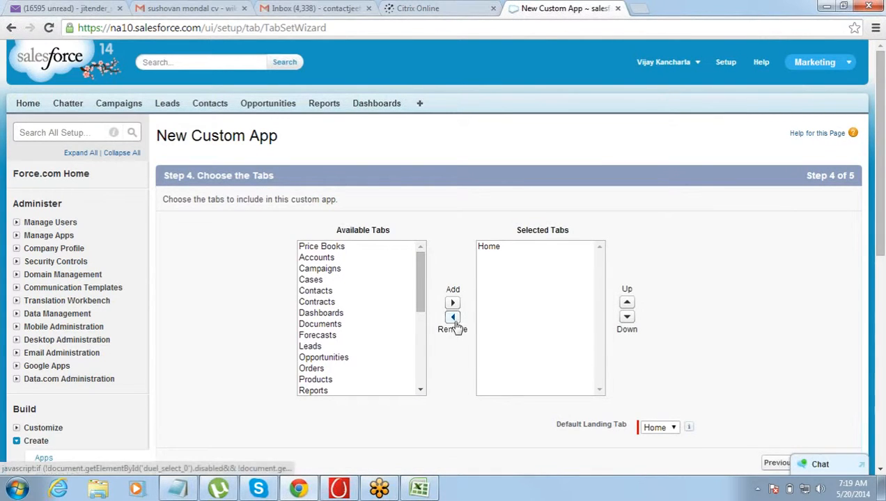
{"action": "left_click_drag", "start_coordinate": [420, 274], "coordinate": [420, 247]}
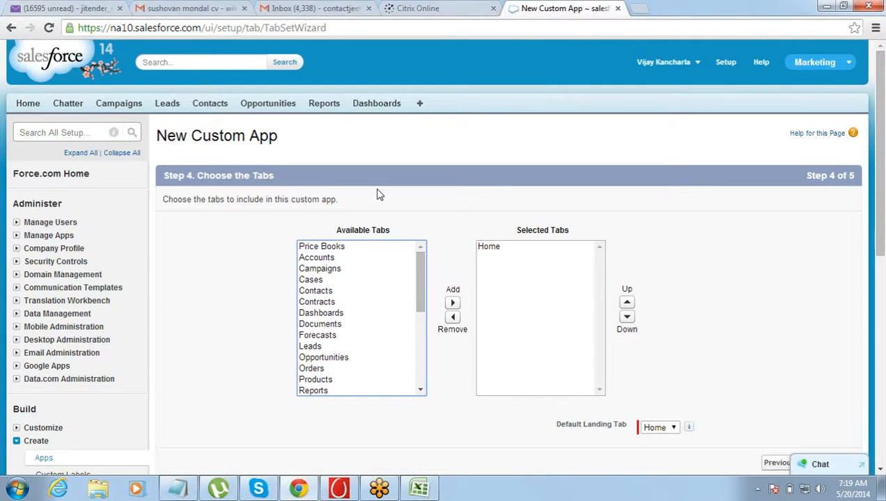
{"action": "mouse_move", "coordinate": [423, 277]}
{"action": "left_mouse_down"}
{"action": "mouse_move", "coordinate": [422, 387]}
{"action": "mouse_move", "coordinate": [422, 277]}
{"action": "left_mouse_up"}
{"action": "mouse_move", "coordinate": [418, 265]}
{"action": "left_mouse_down"}
{"action": "mouse_move", "coordinate": [425, 358]}
{"action": "mouse_move", "coordinate": [421, 256]}
{"action": "left_mouse_up"}
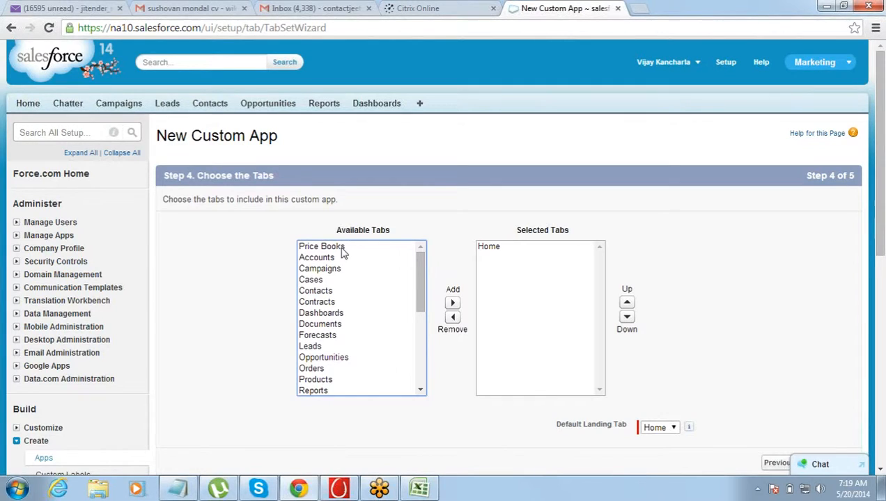